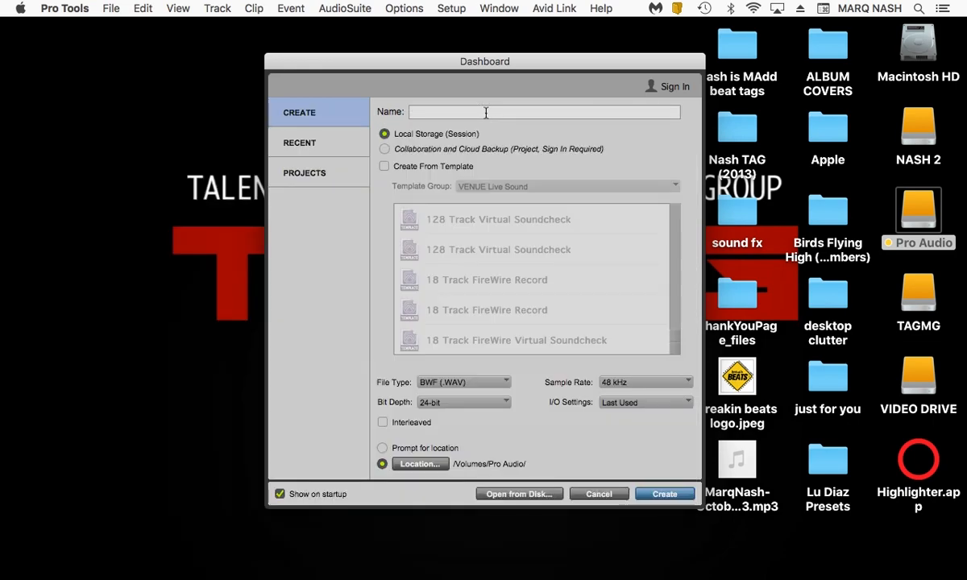
# Step: Create a local session named "day 1 freestyle" with a 24-bit depth and a 48 kHz sample rate
pyautogui.write('day 1 freestyle')
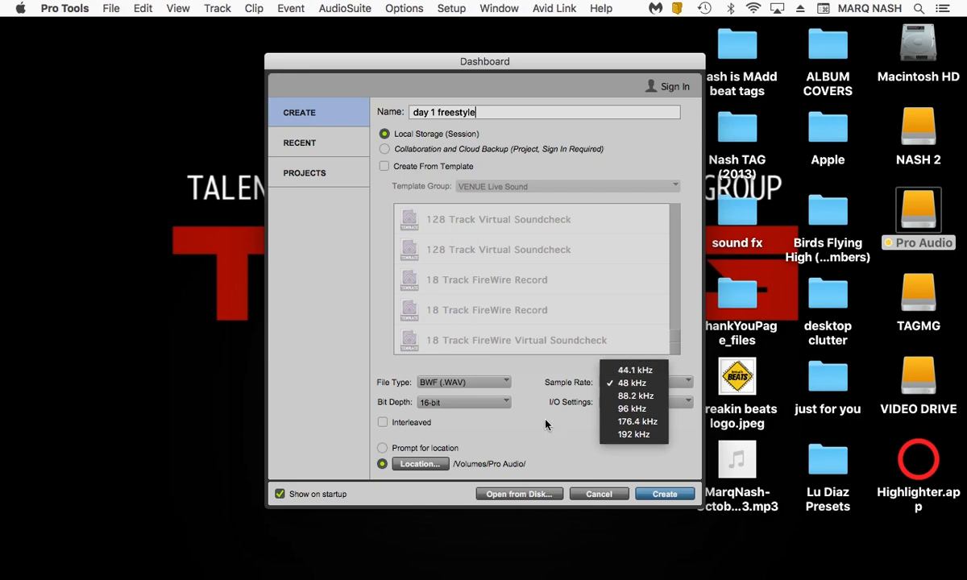
pyautogui.click(546, 424)
pyautogui.click(464, 401)
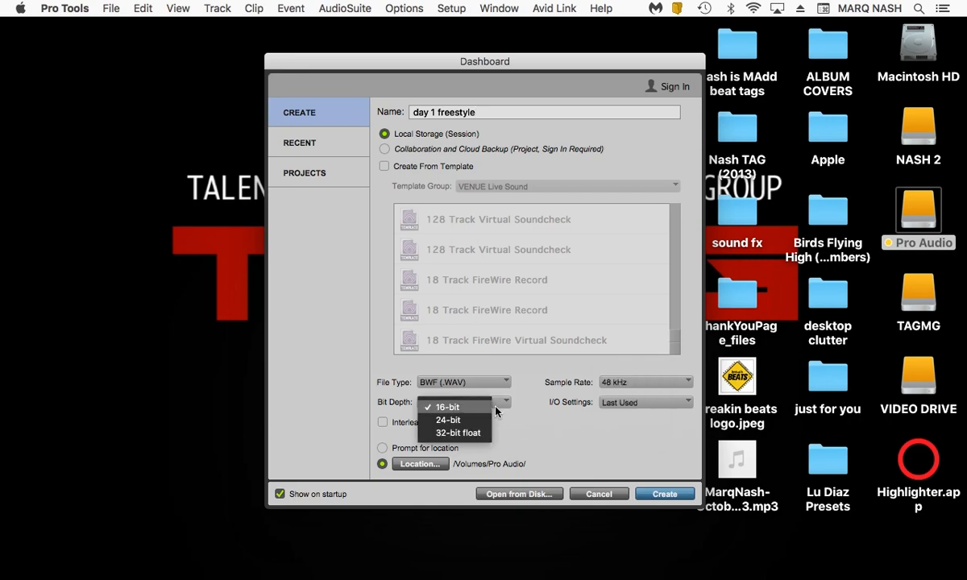
pyautogui.click(481, 416)
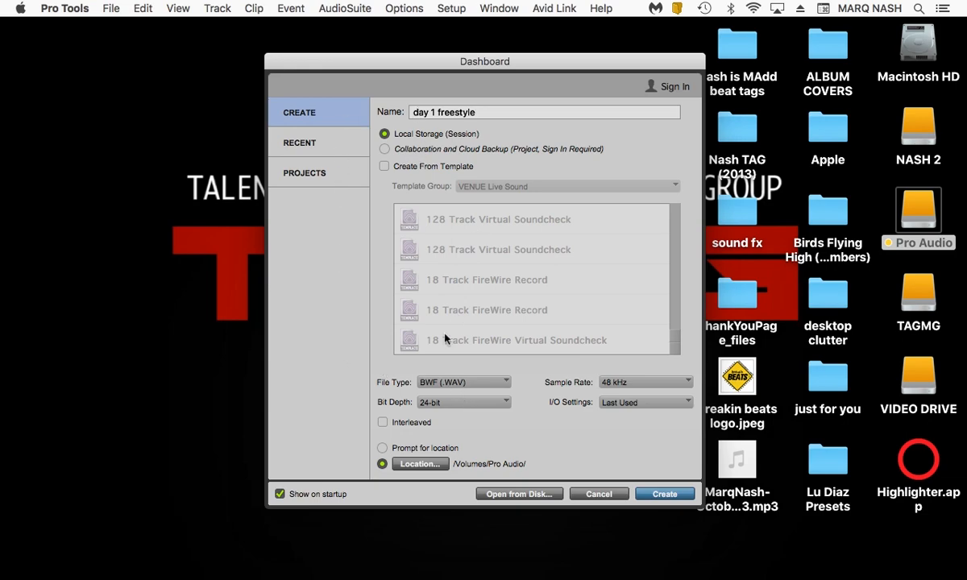
pyautogui.press('Return')
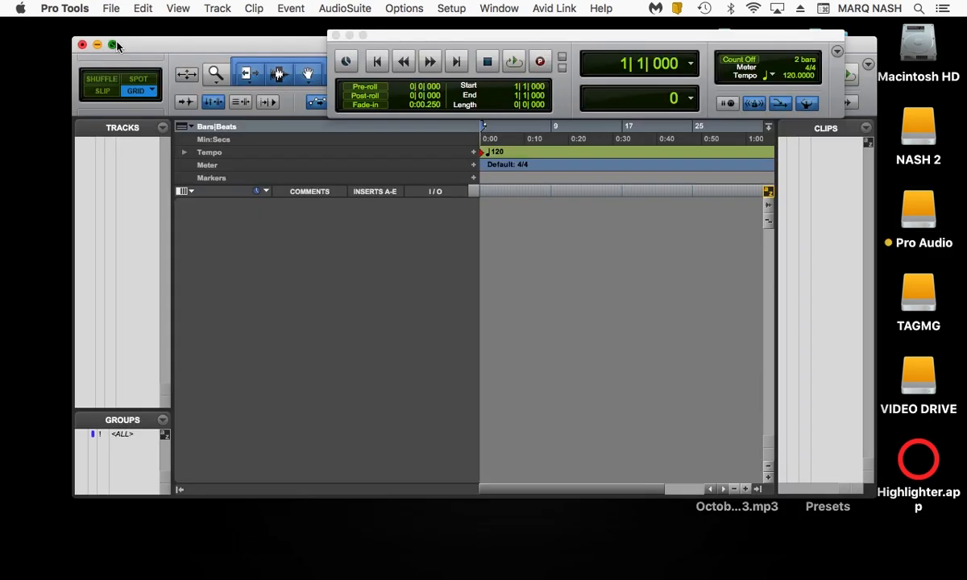
# Step: Expand the Edit window to fill the screen and move the floating Transport window up over its toolbar area
pyautogui.click(113, 45)
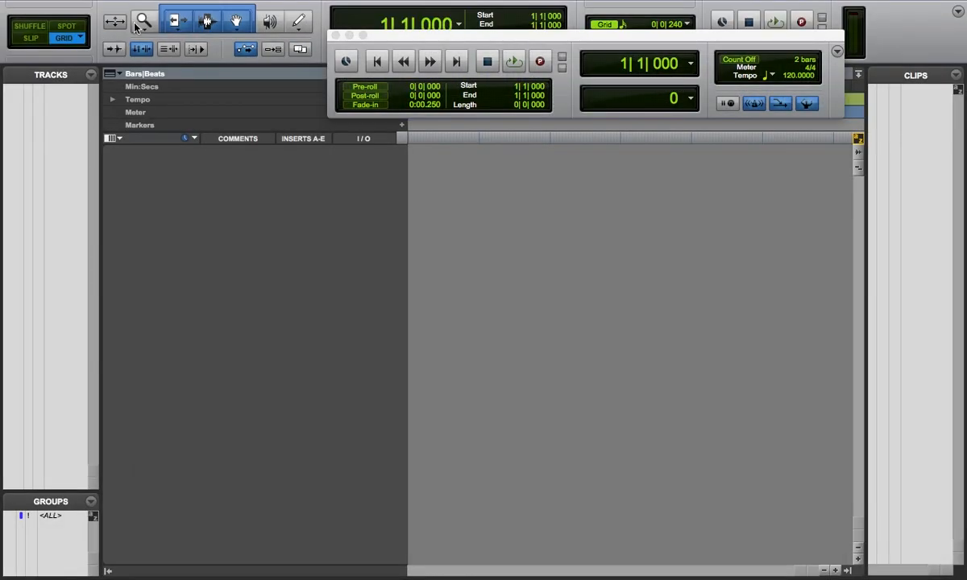
pyautogui.moveTo(338, 2)
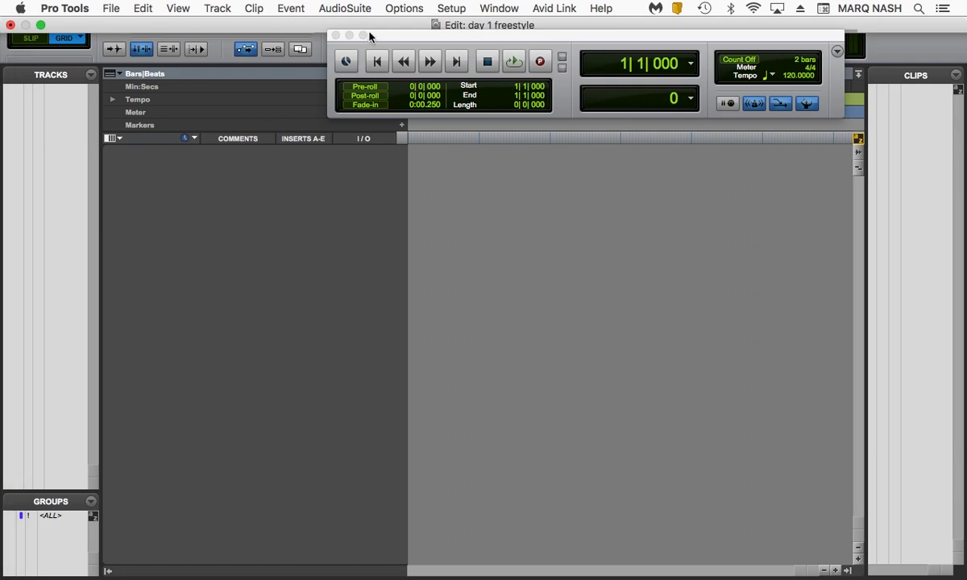
pyautogui.moveTo(373, 41); pyautogui.dragTo(274, 133)
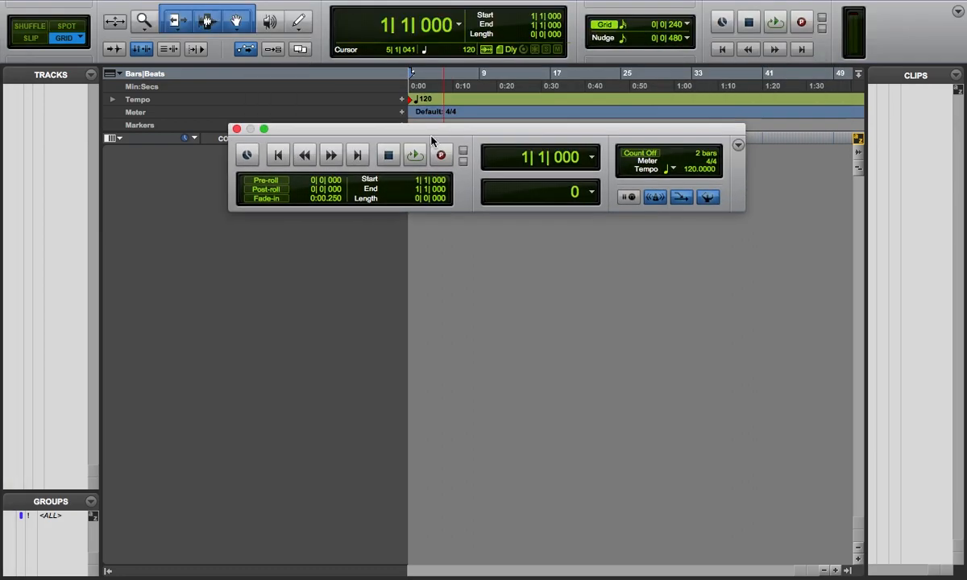
pyautogui.moveTo(449, 128); pyautogui.dragTo(506, 298)
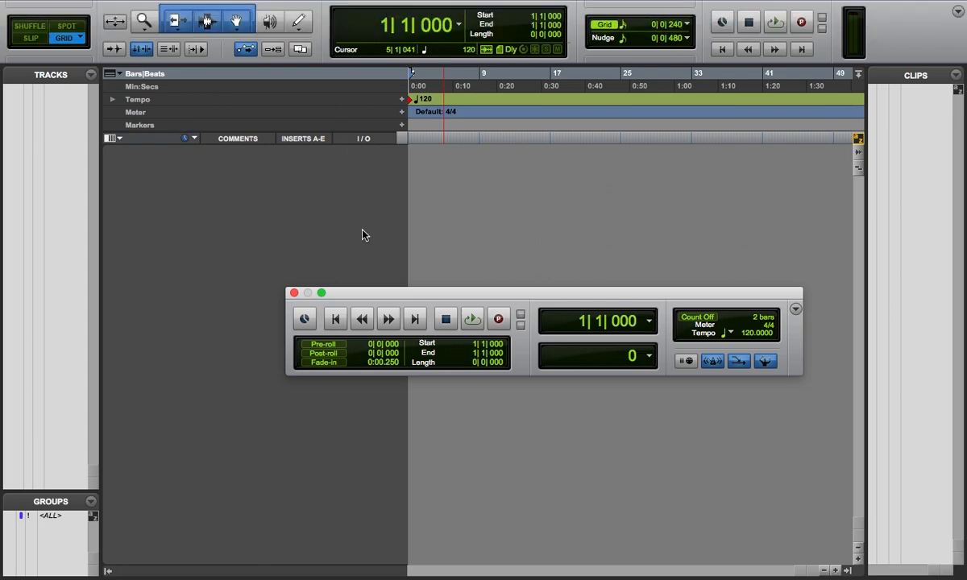
pyautogui.click(396, 287)
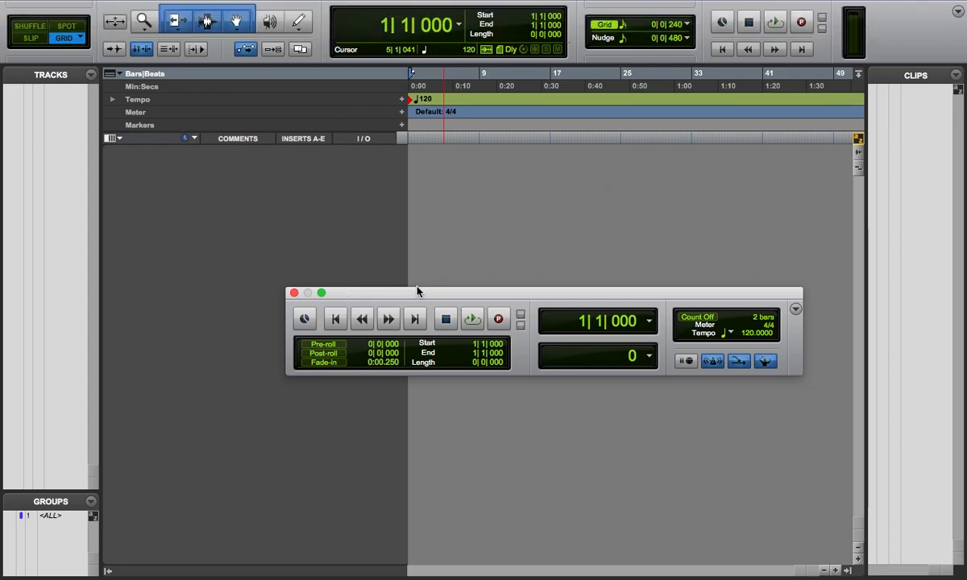
pyautogui.moveTo(417, 292); pyautogui.dragTo(547, 32)
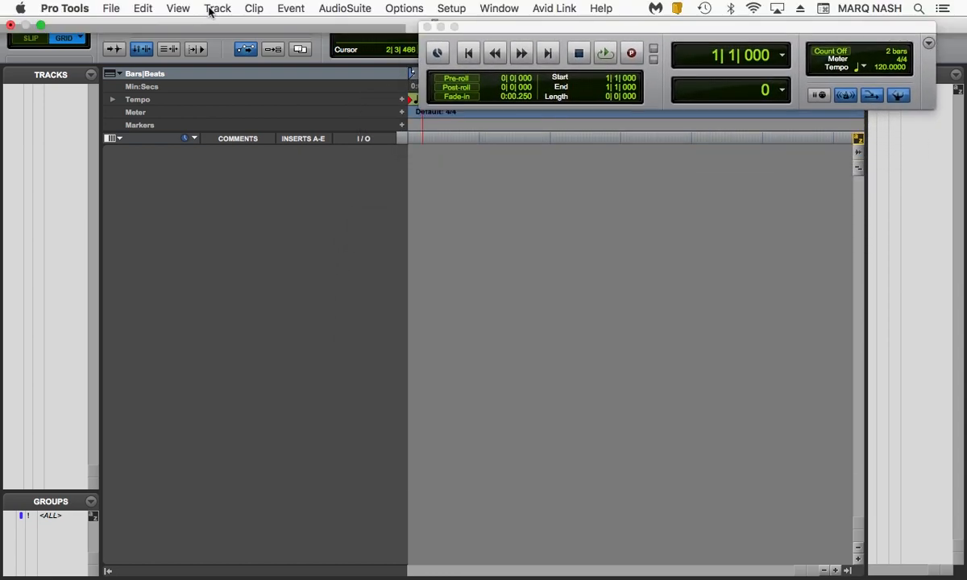
# Step: Set up new tracks, adding a stereo Master Fader entry below the mono audio track
pyautogui.click(211, 9)
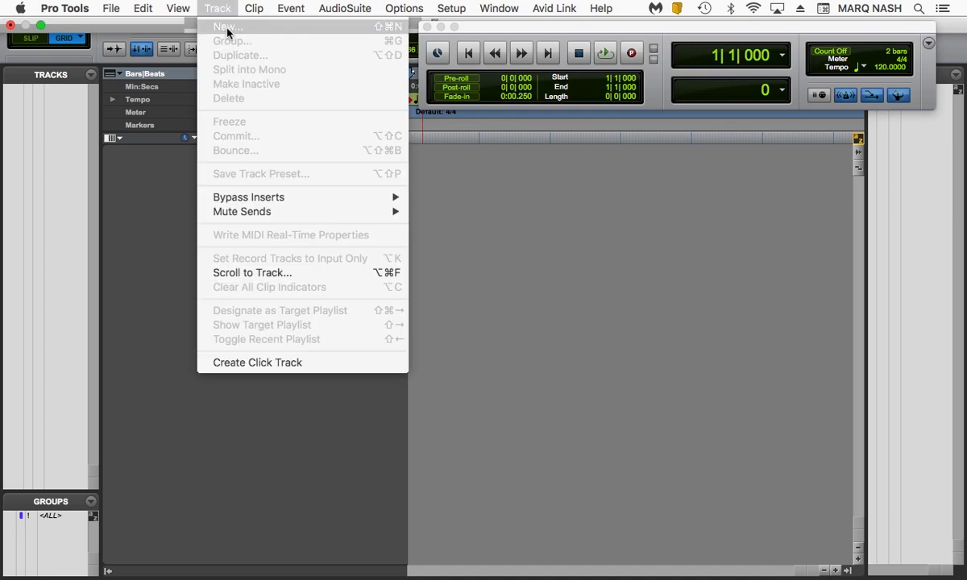
pyautogui.click(372, 32)
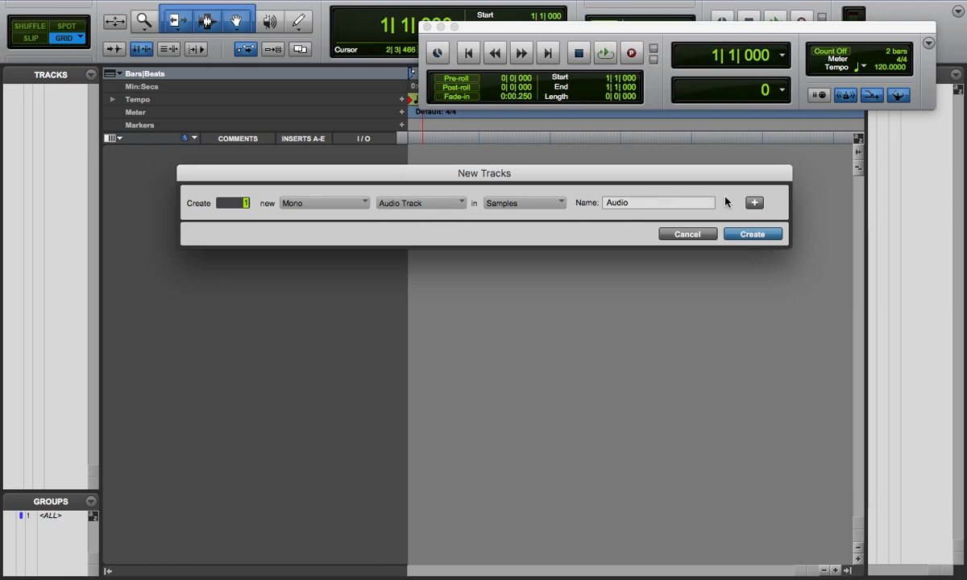
pyautogui.click(754, 203)
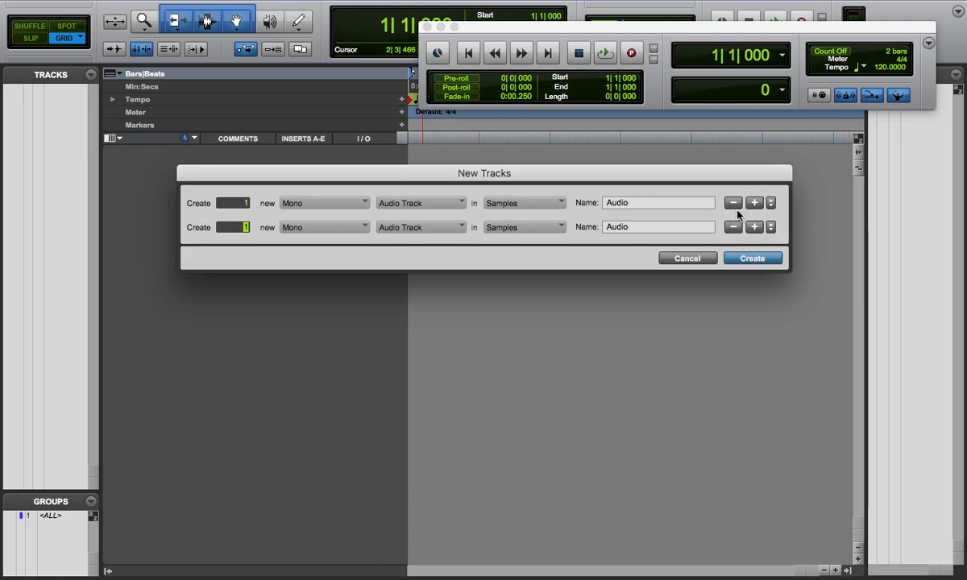
pyautogui.click(346, 229)
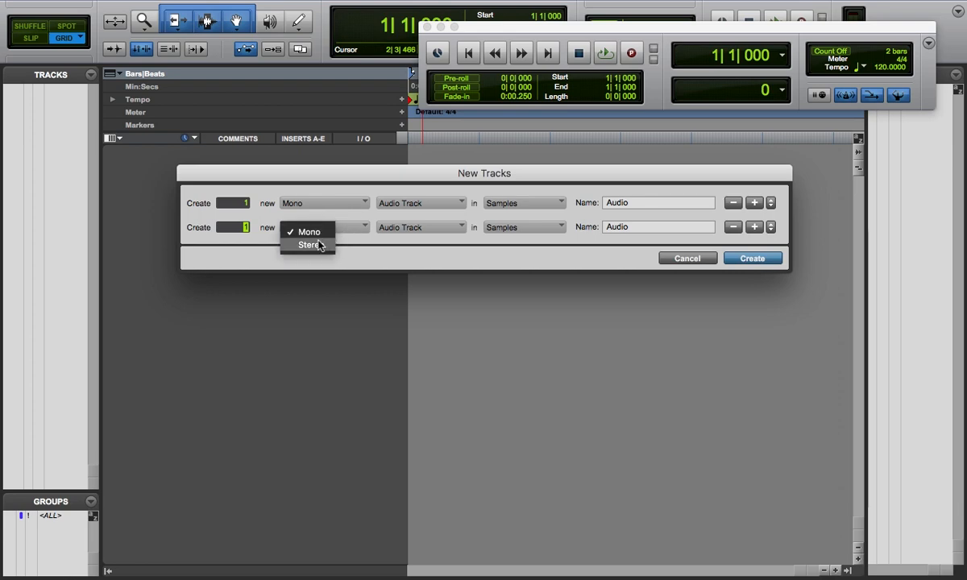
pyautogui.click(310, 245)
pyautogui.click(411, 227)
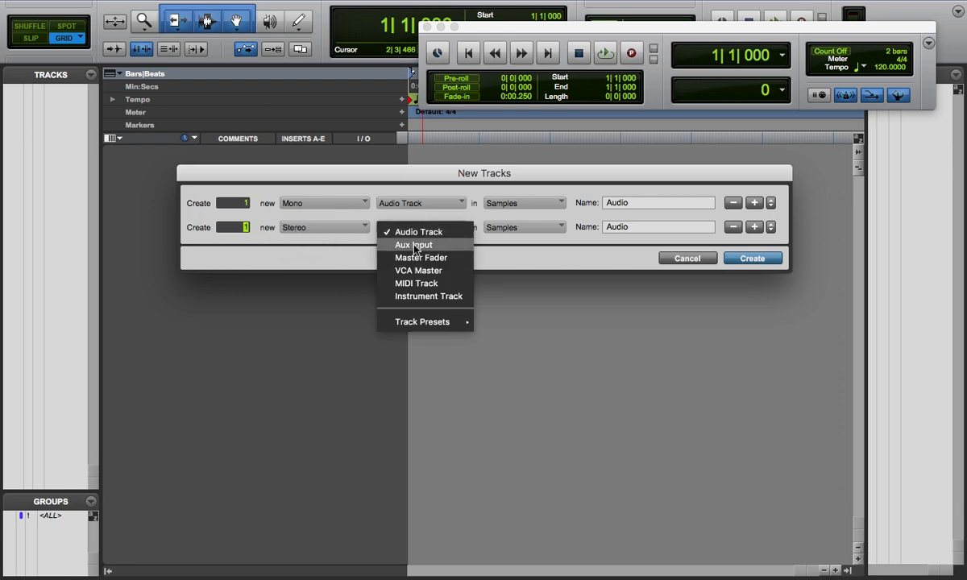
pyautogui.click(418, 258)
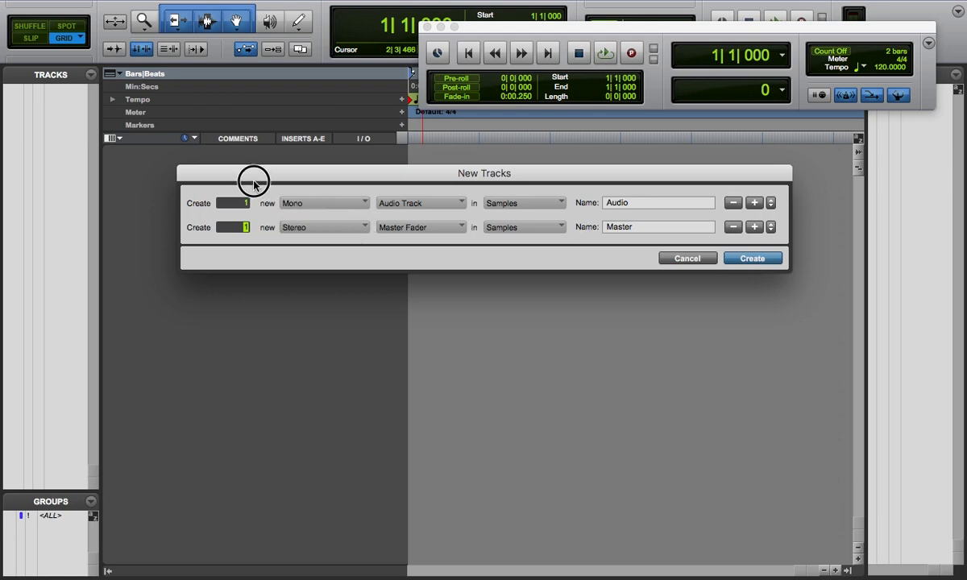
# Step: Set the mono audio track count to 2, add one stereo Aux Input, and create the tracks
pyautogui.click(245, 203)
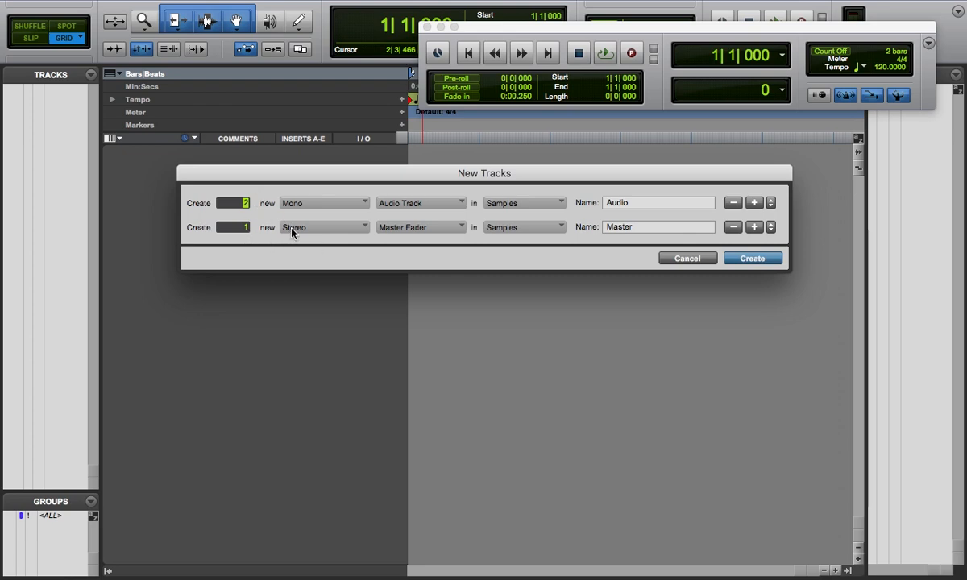
pyautogui.click(755, 203)
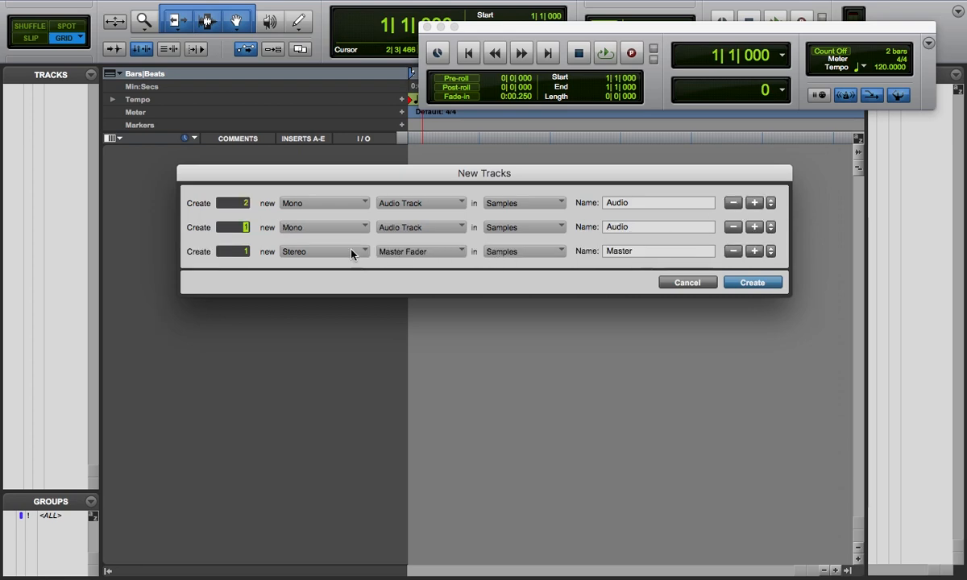
pyautogui.click(395, 228)
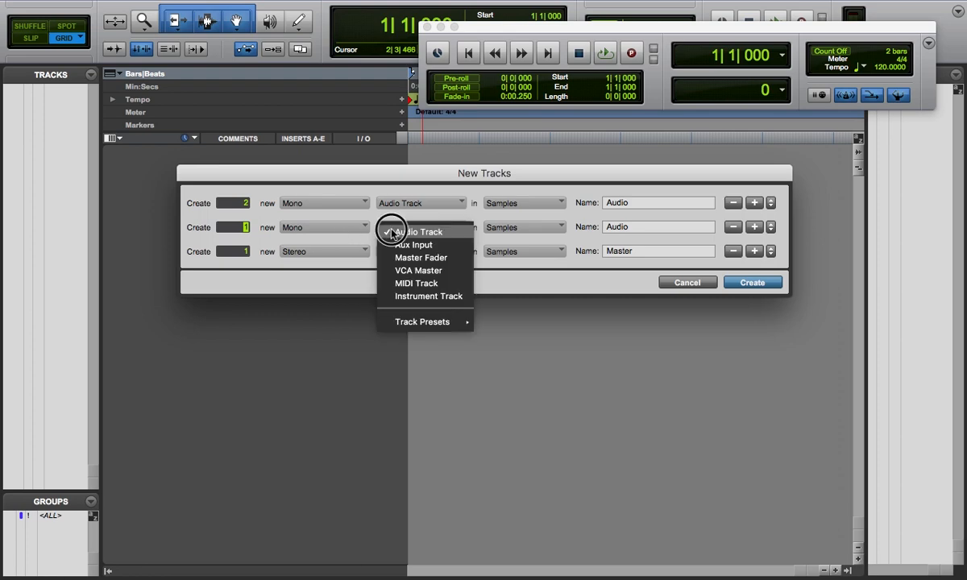
pyautogui.click(399, 245)
pyautogui.click(337, 227)
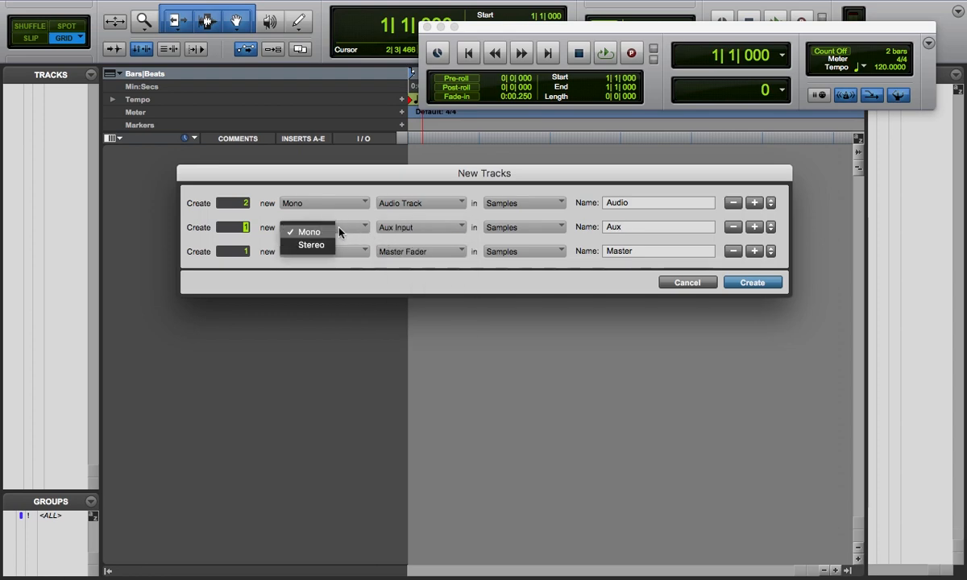
pyautogui.click(326, 245)
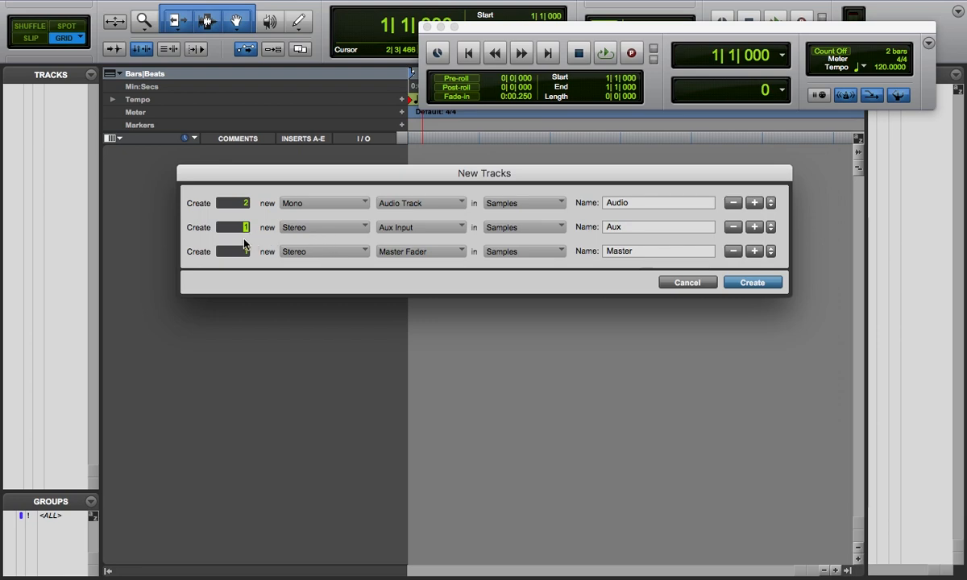
pyautogui.click(752, 283)
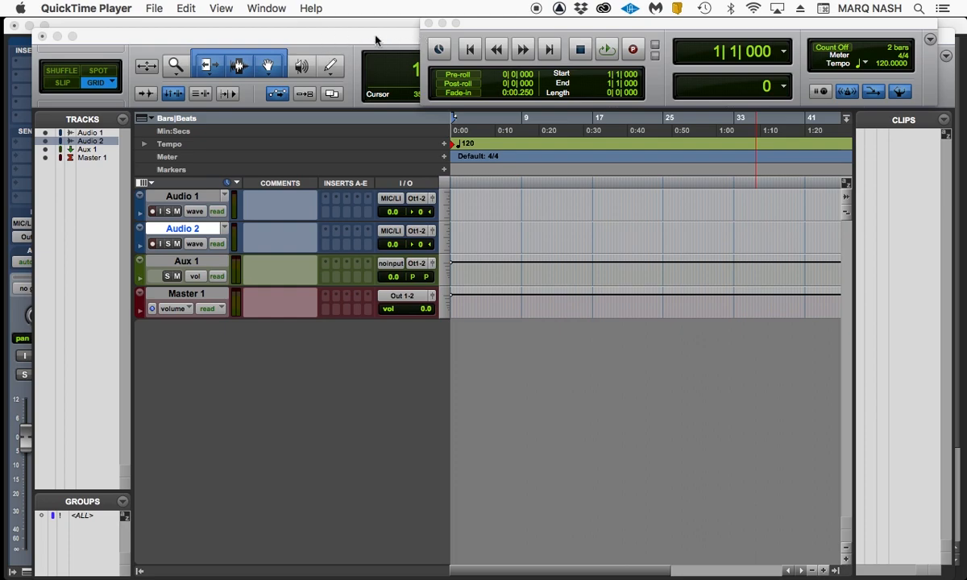
# Step: Record-enable the Audio 1 track and bring up the Mix window
pyautogui.click(349, 32)
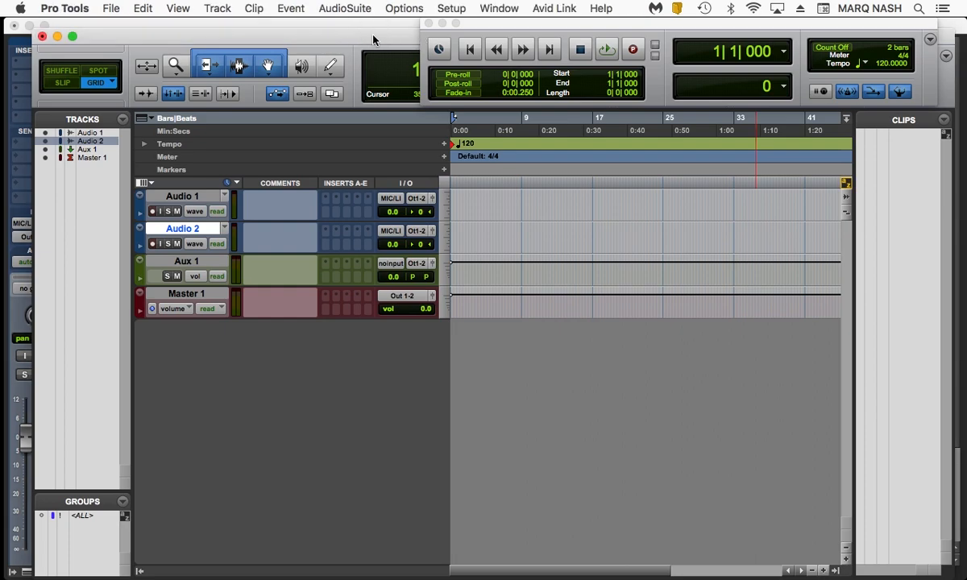
pyautogui.click(152, 211)
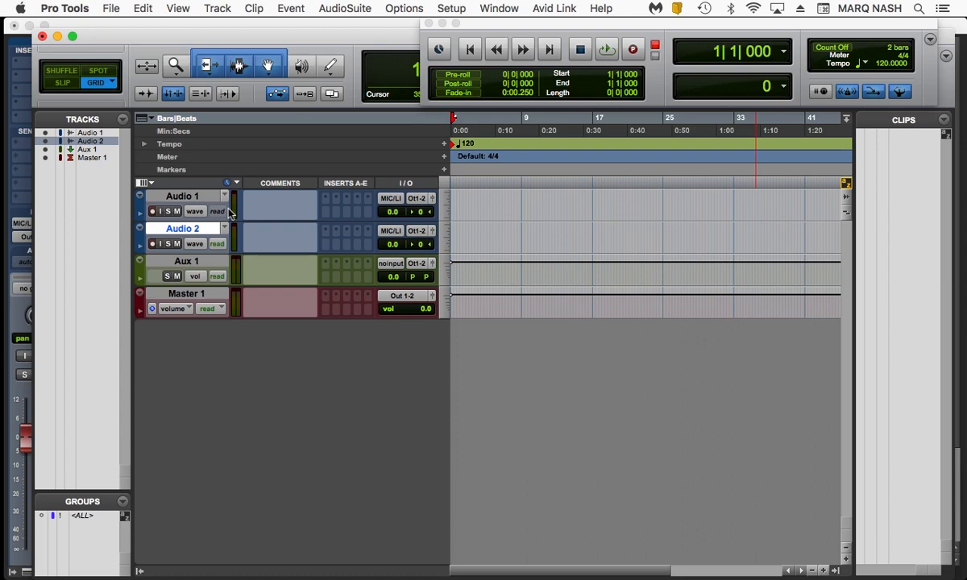
pyautogui.press('super+equal')
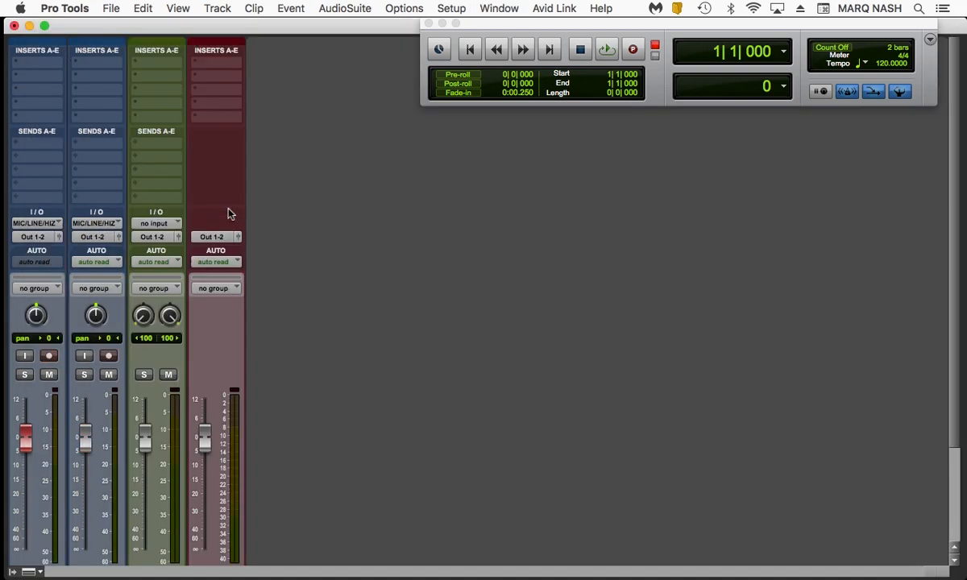
pyautogui.press('super+equal')
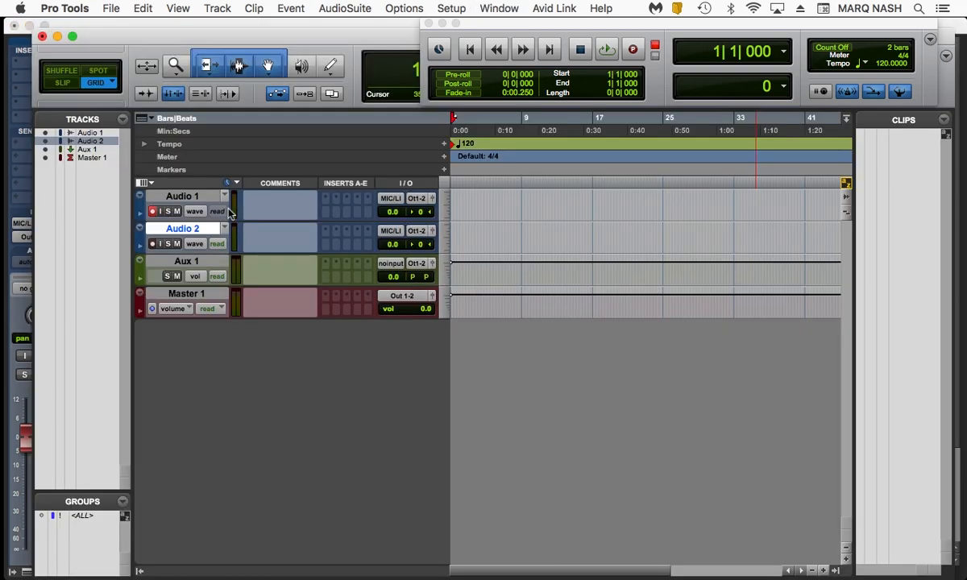
pyautogui.click(484, 12)
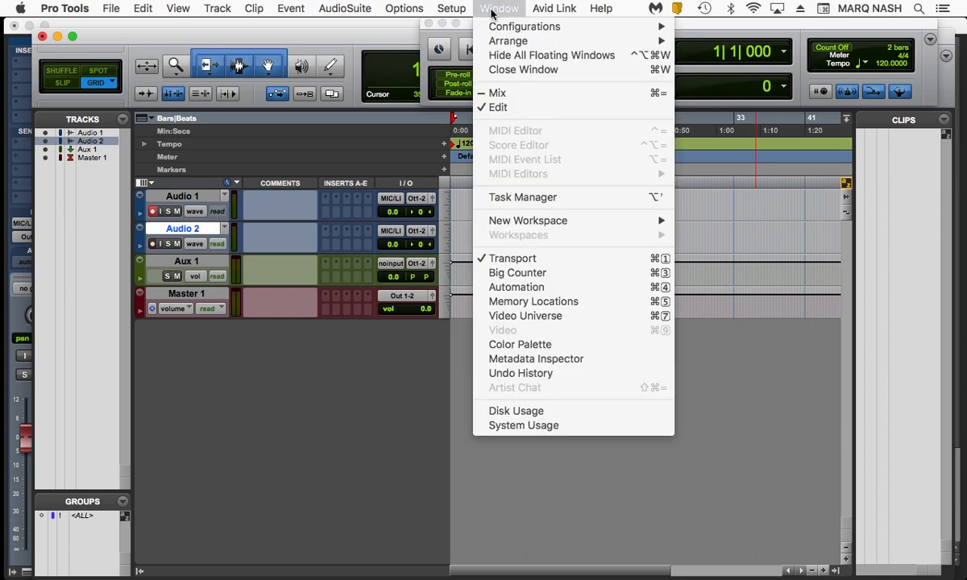
pyautogui.click(512, 95)
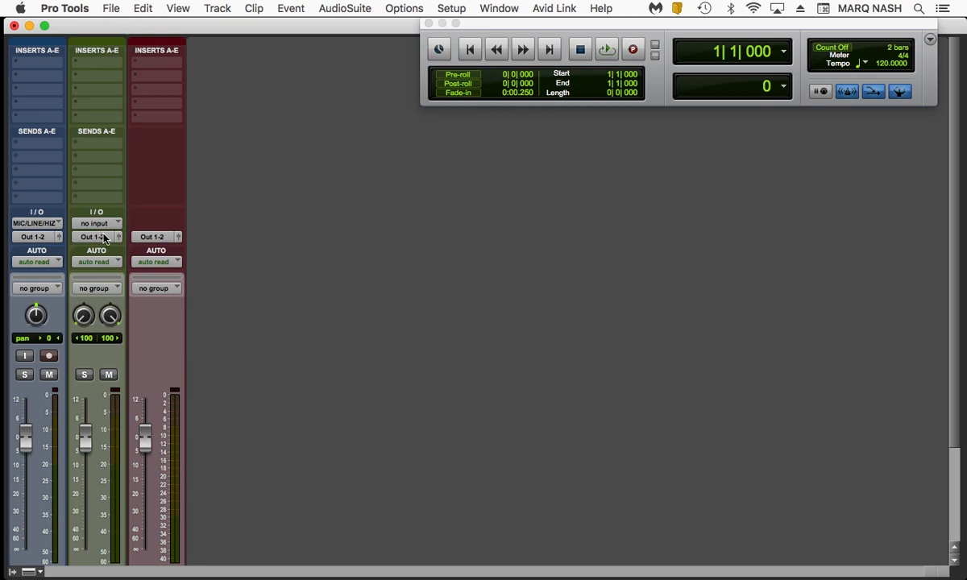
# Step: Set the blue audio track's input to MIC/LINE/HIZ / MIC/LINE.R (Mono) and record-enable the track
pyautogui.click(35, 223)
pyautogui.moveTo(56, 223)
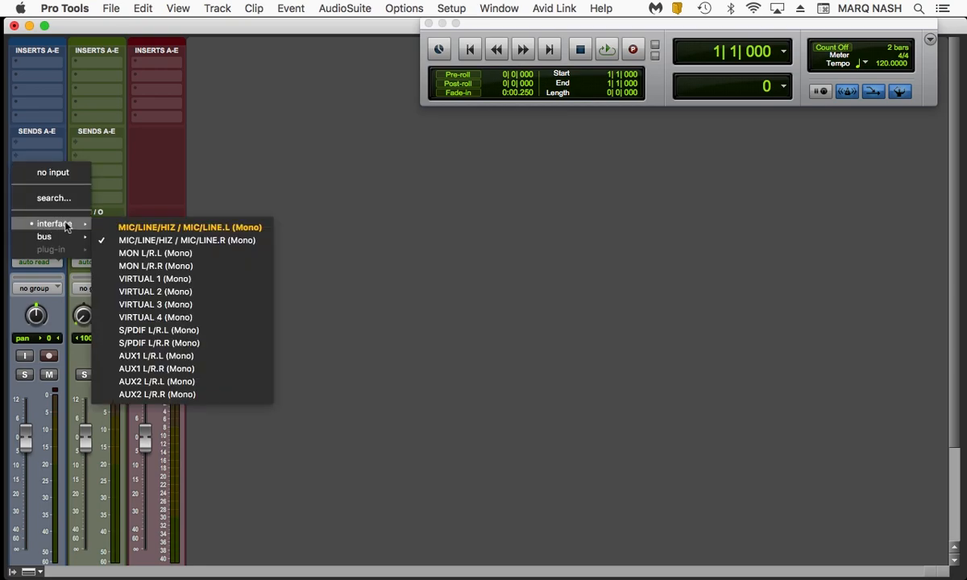
pyautogui.click(149, 242)
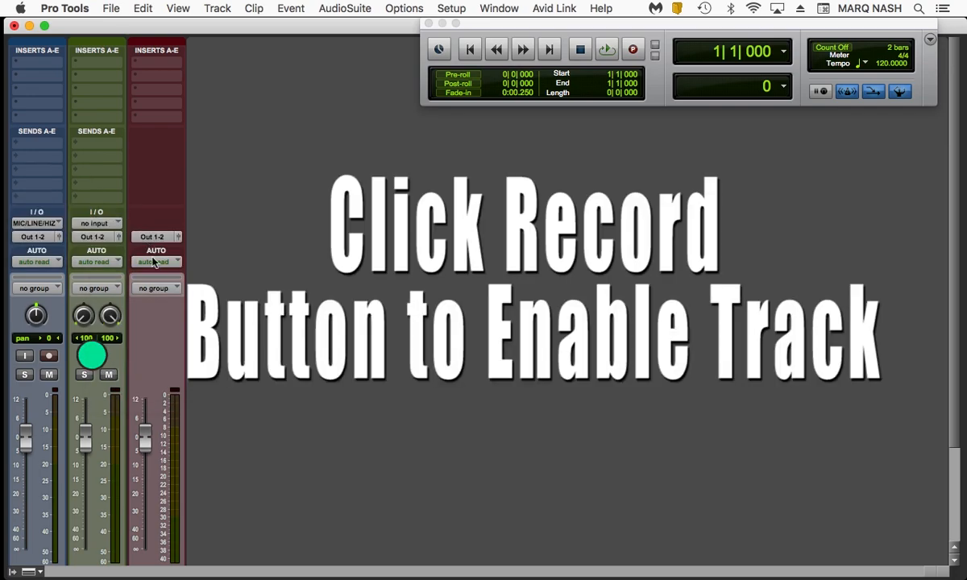
pyautogui.click(48, 355)
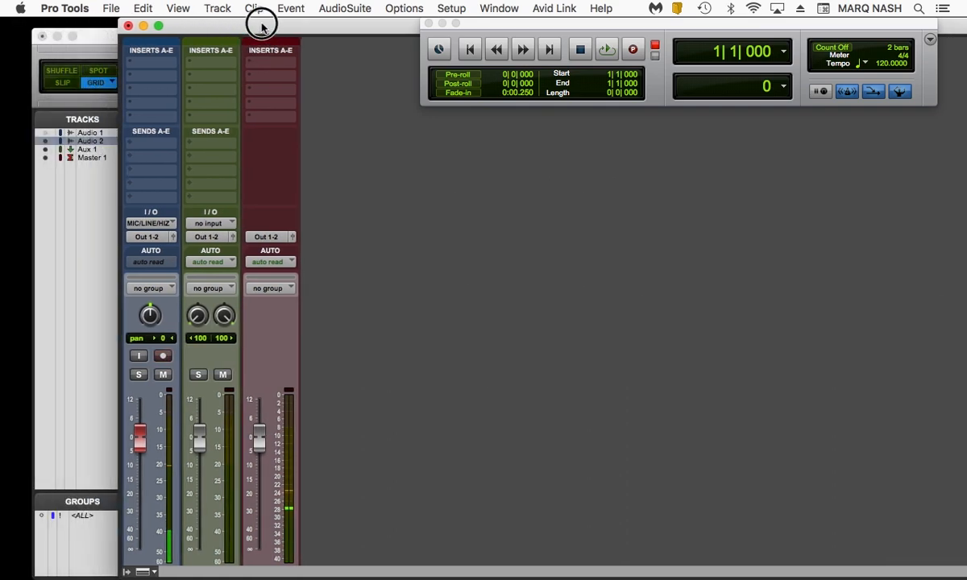
# Step: Return to the Edit window and toggle the Audio 1 track's visibility on and back off
pyautogui.moveTo(262, 25); pyautogui.dragTo(269, 22)
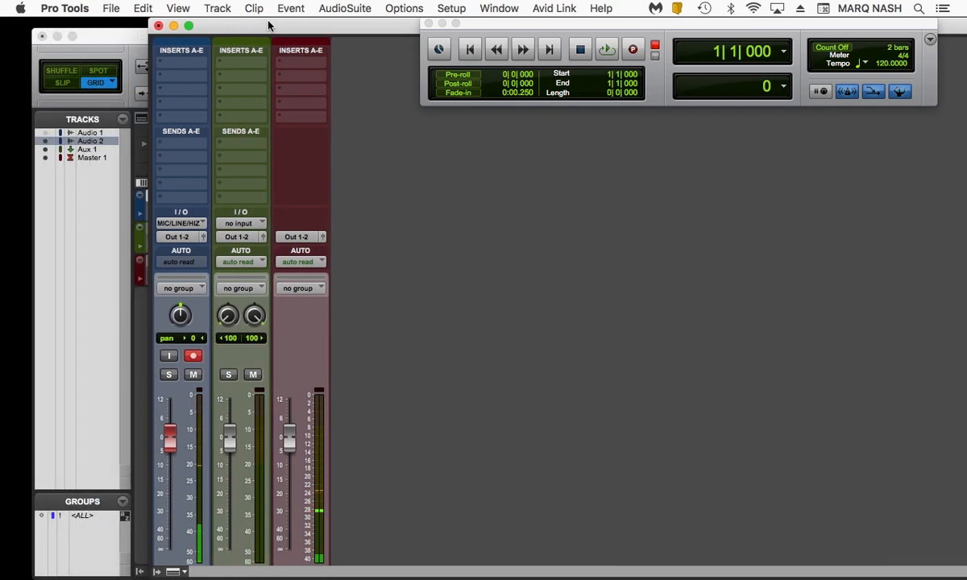
pyautogui.press('super+=')
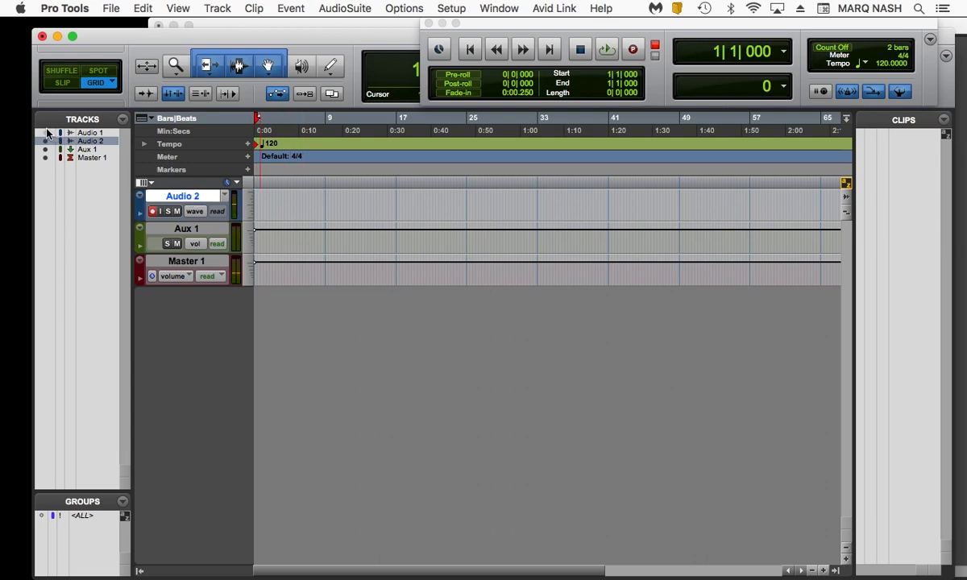
pyautogui.click(45, 132)
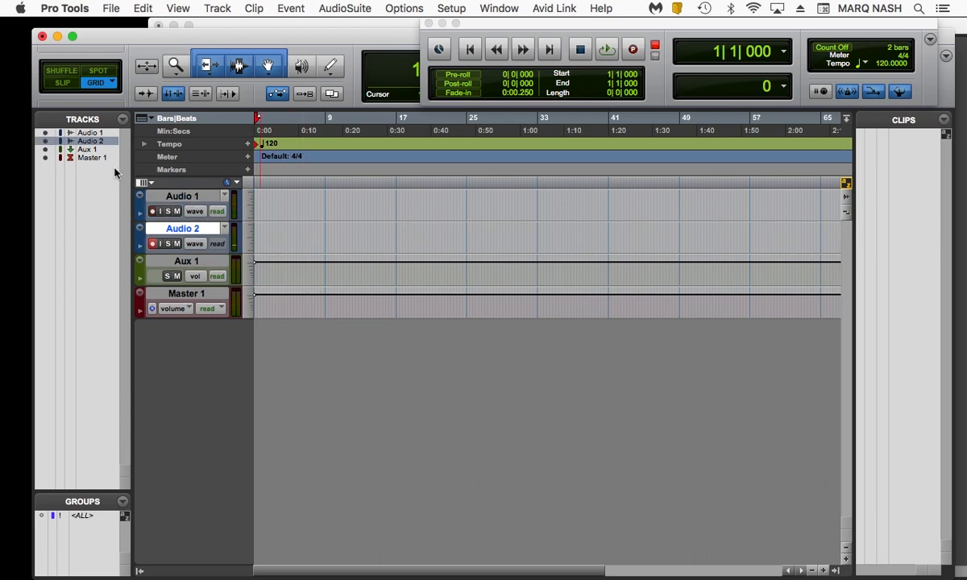
pyautogui.click(44, 133)
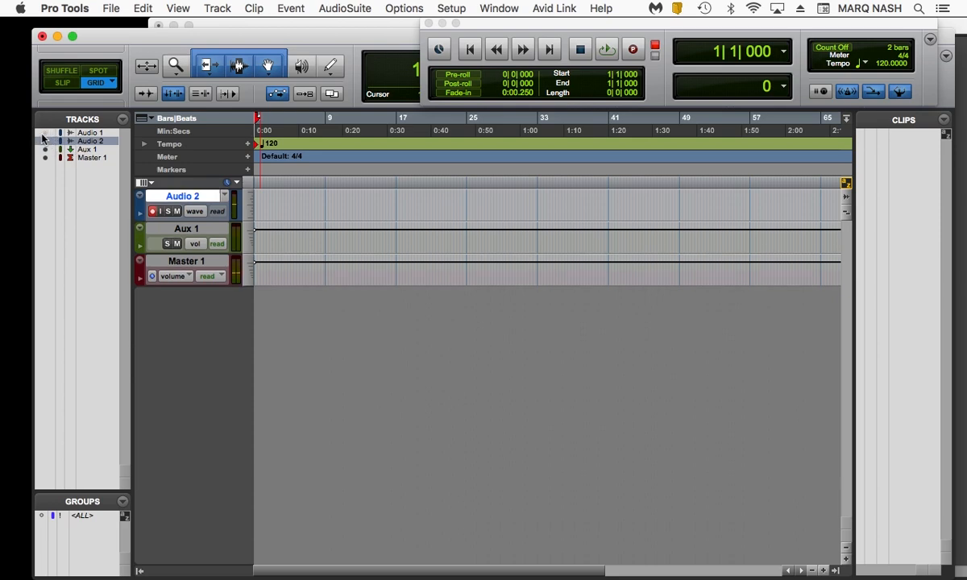
# Step: Toggle the Audio 2 track's visibility off and on, and show the Audio 1 track again
pyautogui.click(44, 142)
pyautogui.click(44, 142)
pyautogui.click(45, 133)
# Step: Hide the Audio 1 track and make it inactive, and restore it as a shown, active track
pyautogui.rightClick(87, 135)
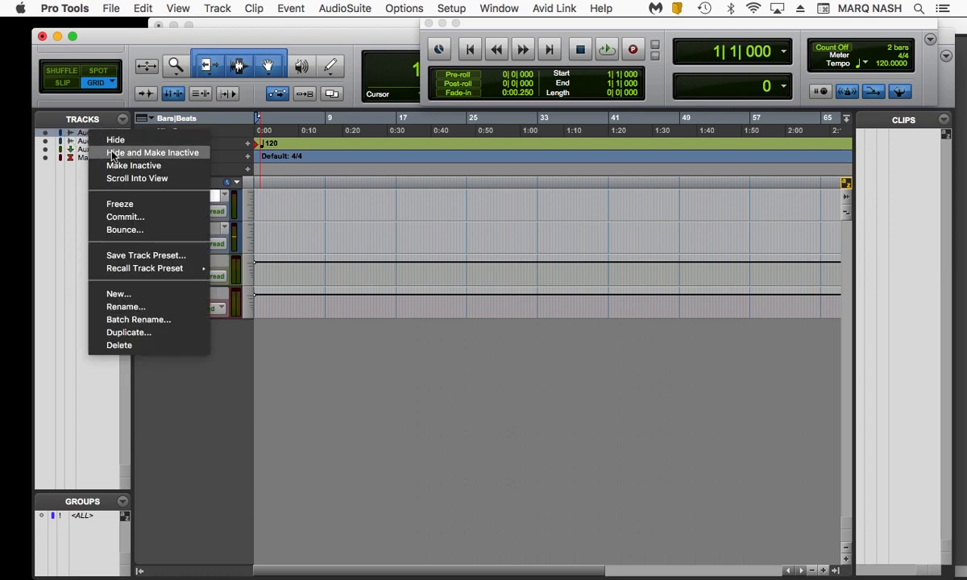
pyautogui.click(113, 153)
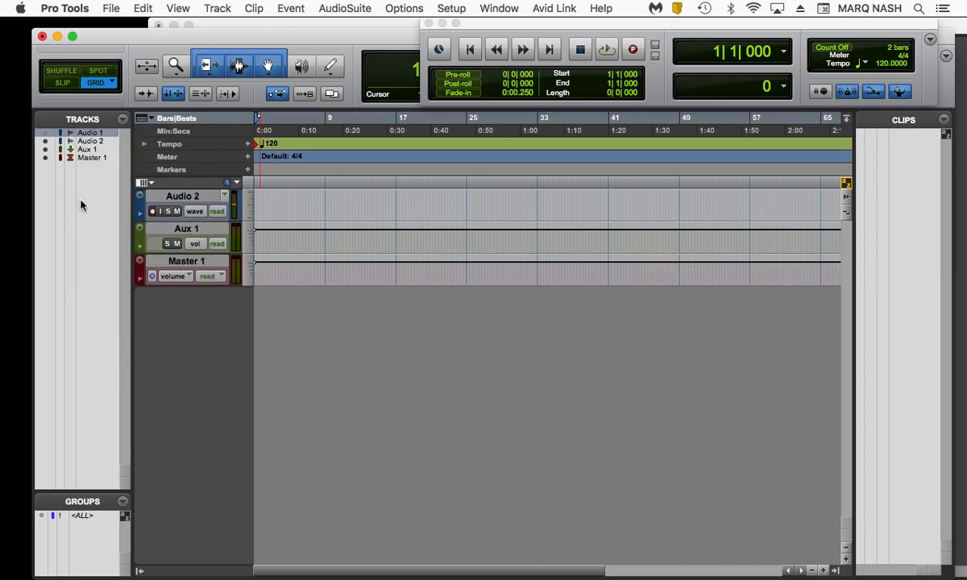
pyautogui.click(45, 133)
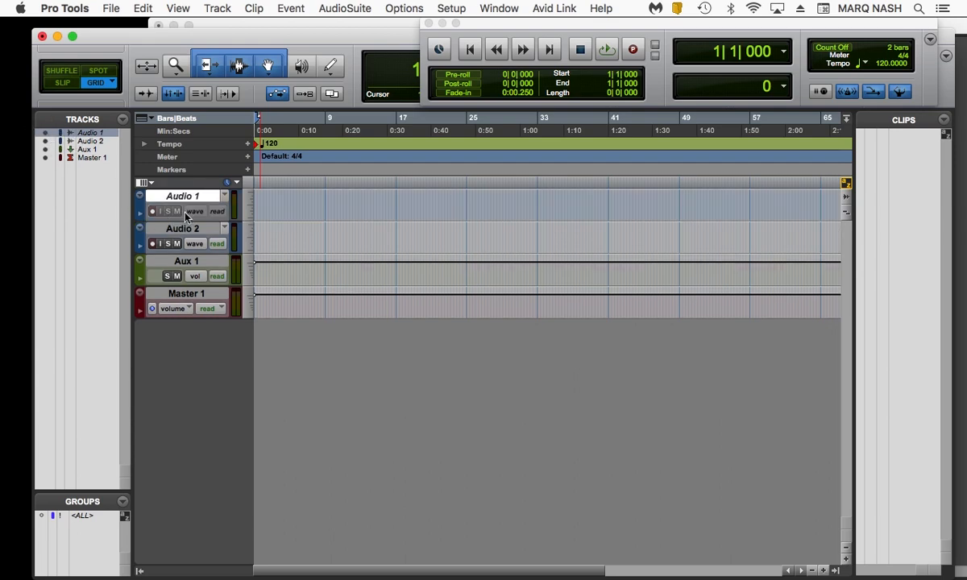
pyautogui.rightClick(89, 133)
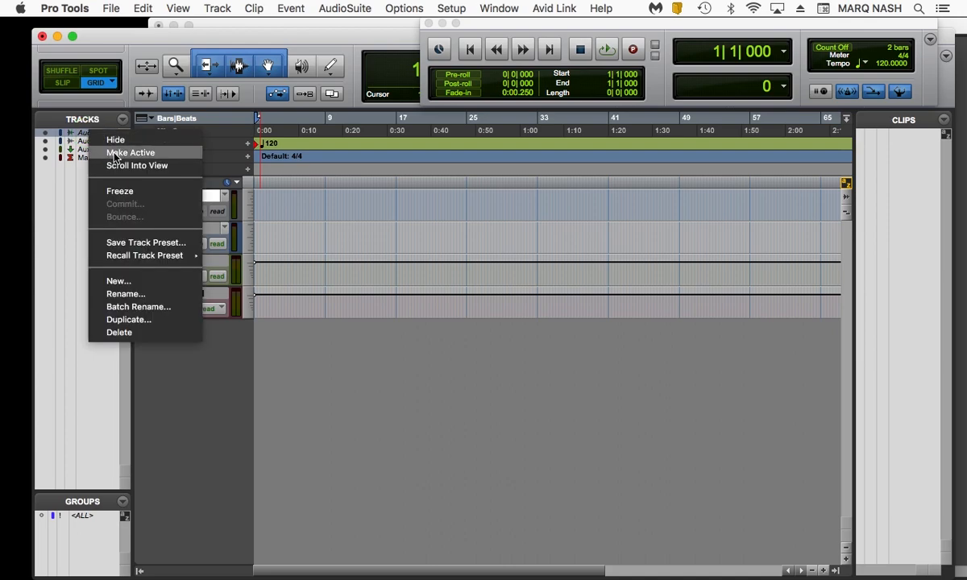
pyautogui.click(116, 153)
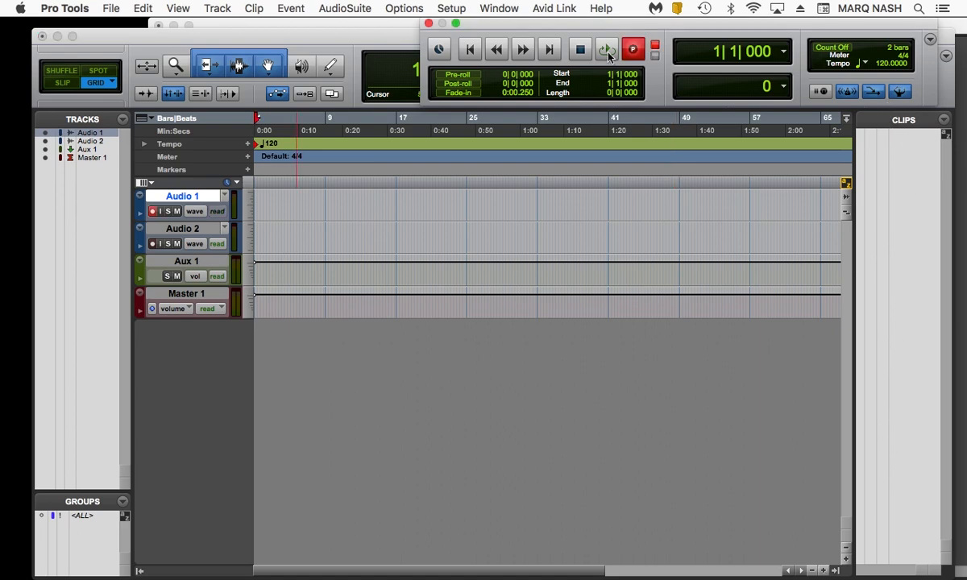
# Step: Record a short test take on the Audio 1 track and play back the start of the recorded clip
pyautogui.click(608, 55)
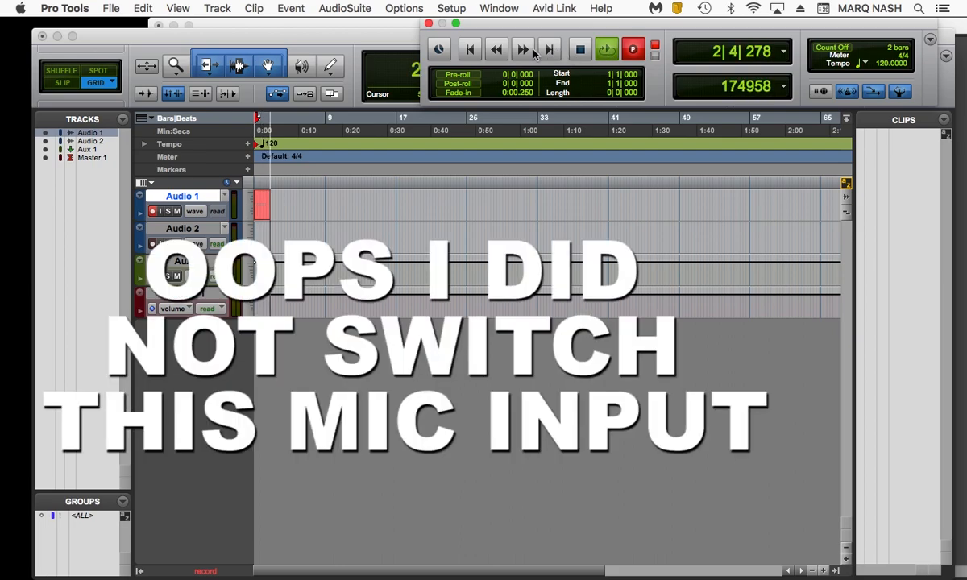
pyautogui.click(580, 50)
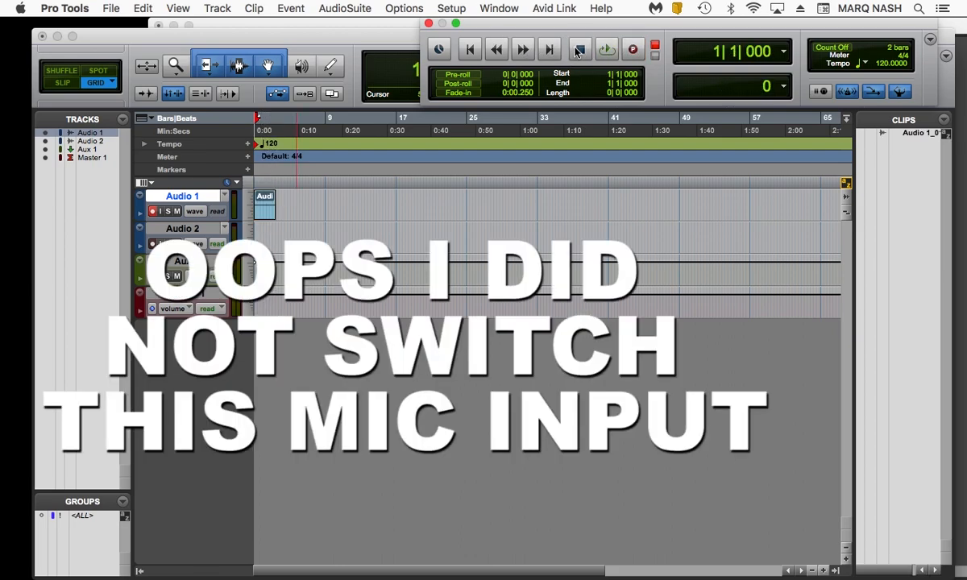
pyautogui.press('t')
pyautogui.press('t')
pyautogui.press('t')
pyautogui.press('t')
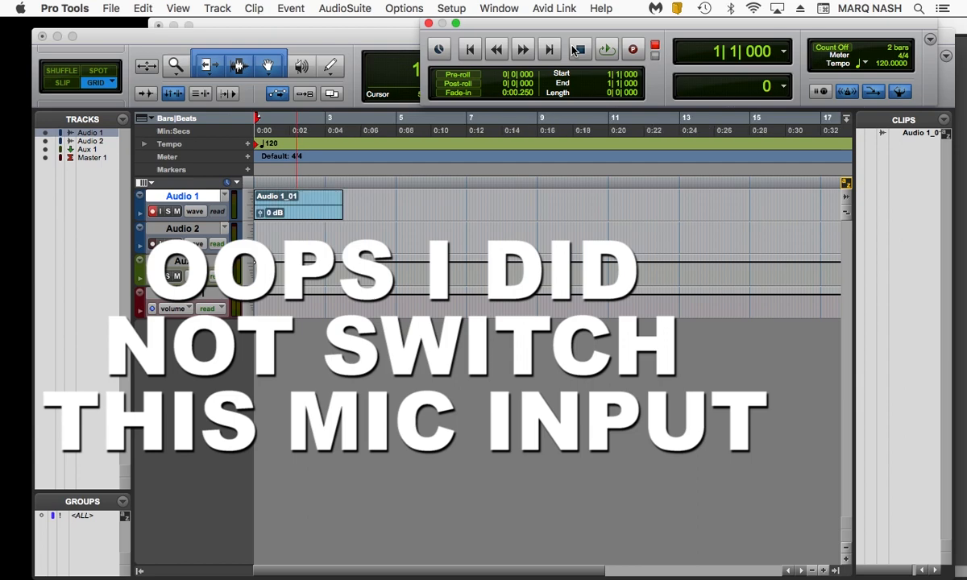
pyautogui.press('space')
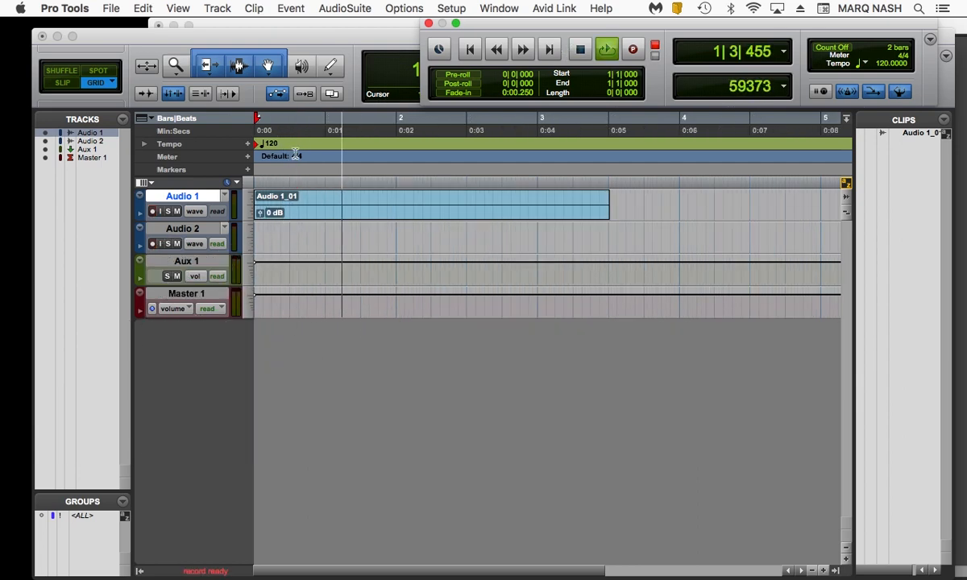
pyautogui.press('space')
# Step: Check Audio 1's channel in the Mix window, and delete the test clip from the Audio 1 track
pyautogui.press('super+equal')
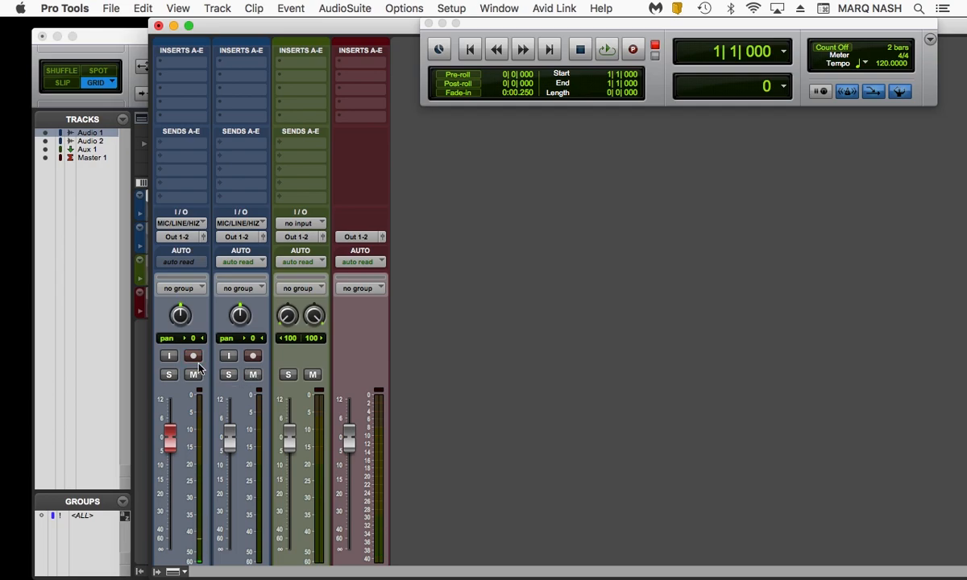
pyautogui.press('super+equal')
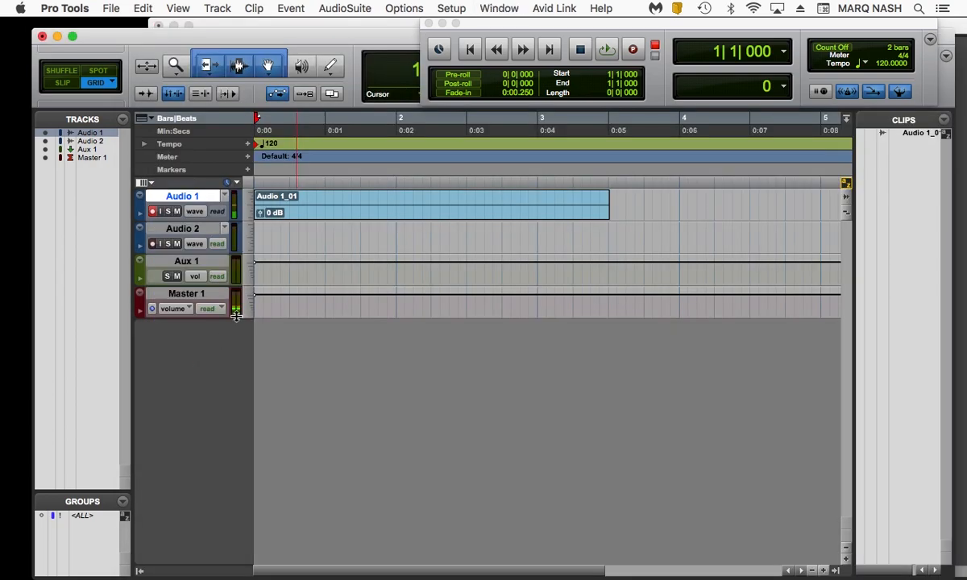
pyautogui.click(373, 214)
pyautogui.press('BackSpace')
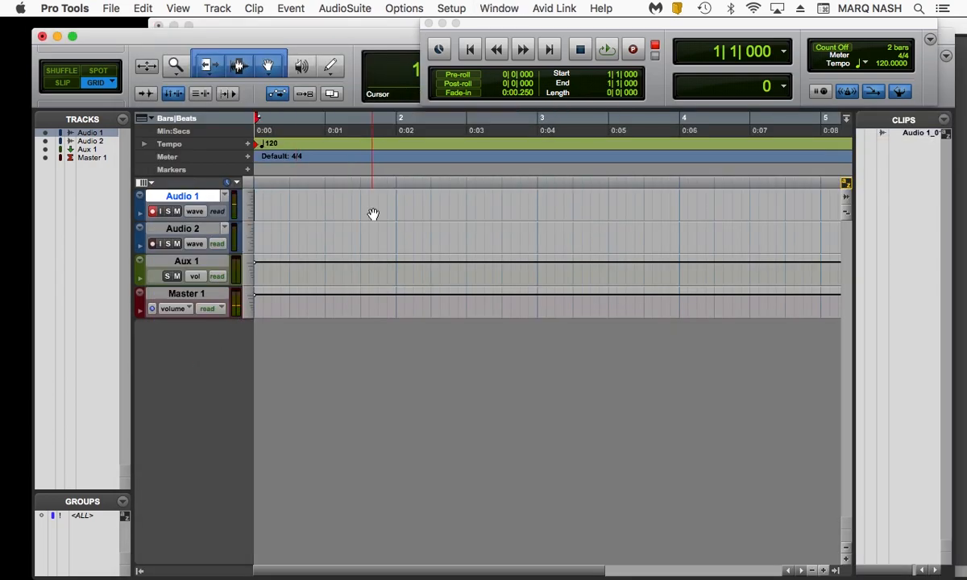
# Step: Review the available playback engines and H/W Buffer Size options in the Playback Engine settings, keeping the current choices
pyautogui.click(444, 8)
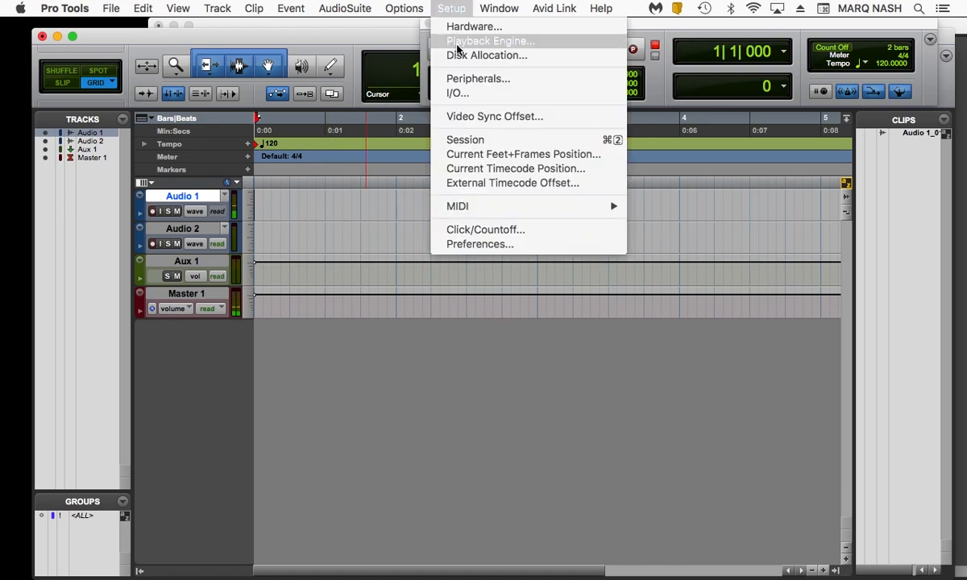
pyautogui.click(455, 43)
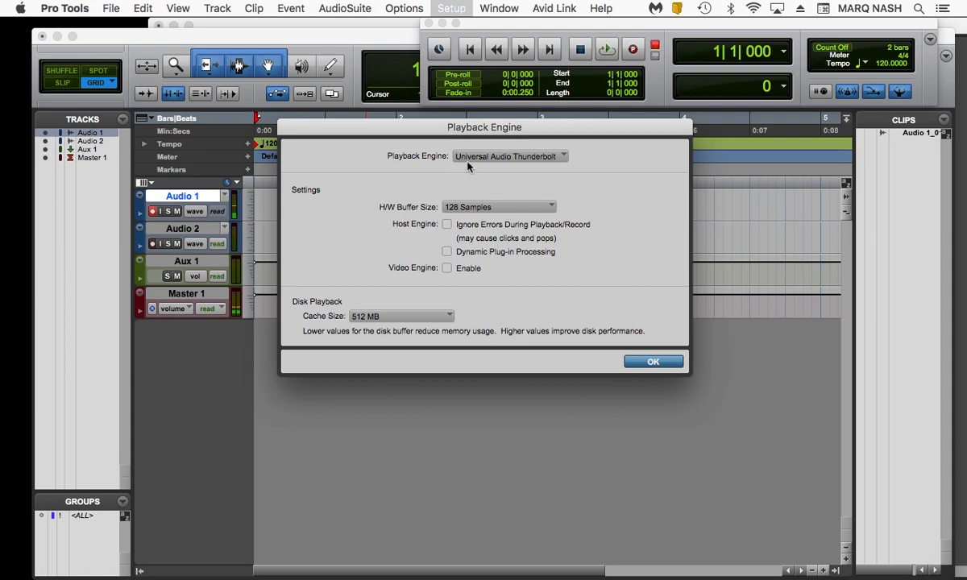
pyautogui.click(483, 156)
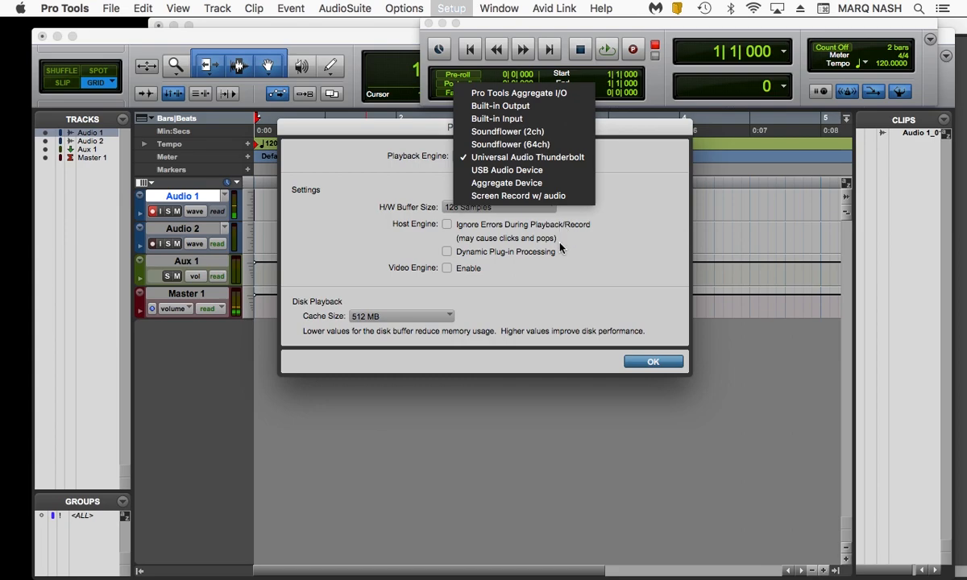
pyautogui.click(560, 247)
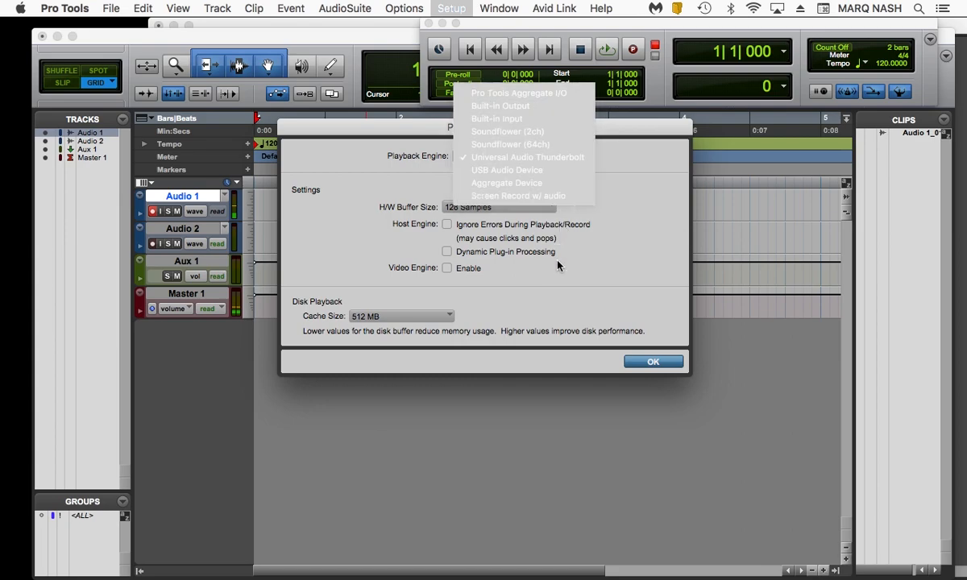
pyautogui.click(498, 207)
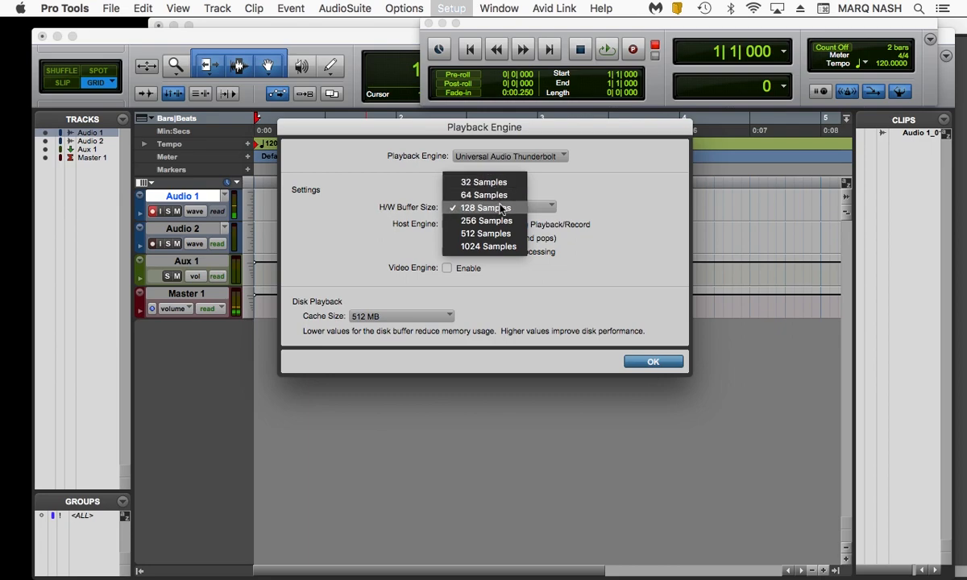
pyautogui.click(504, 284)
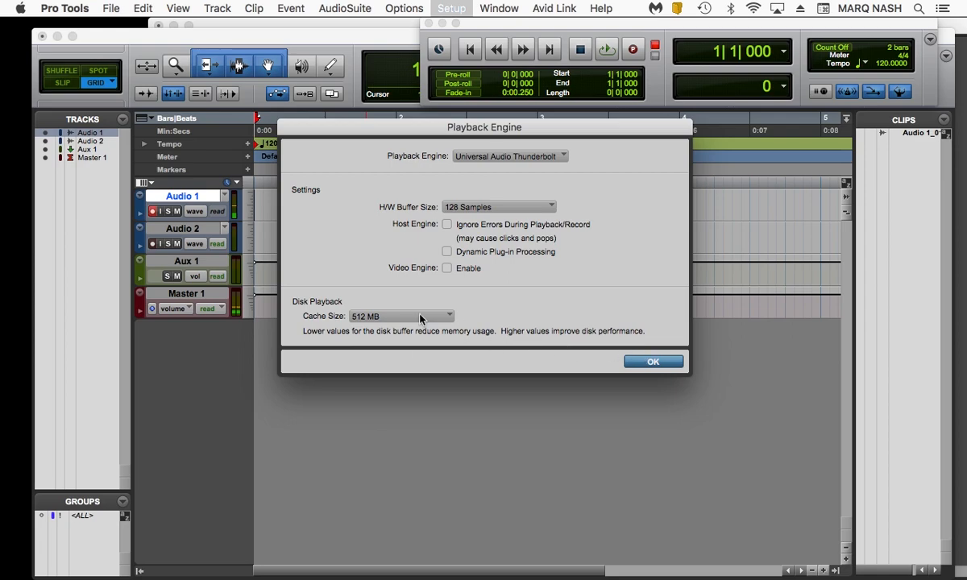
pyautogui.press('Return')
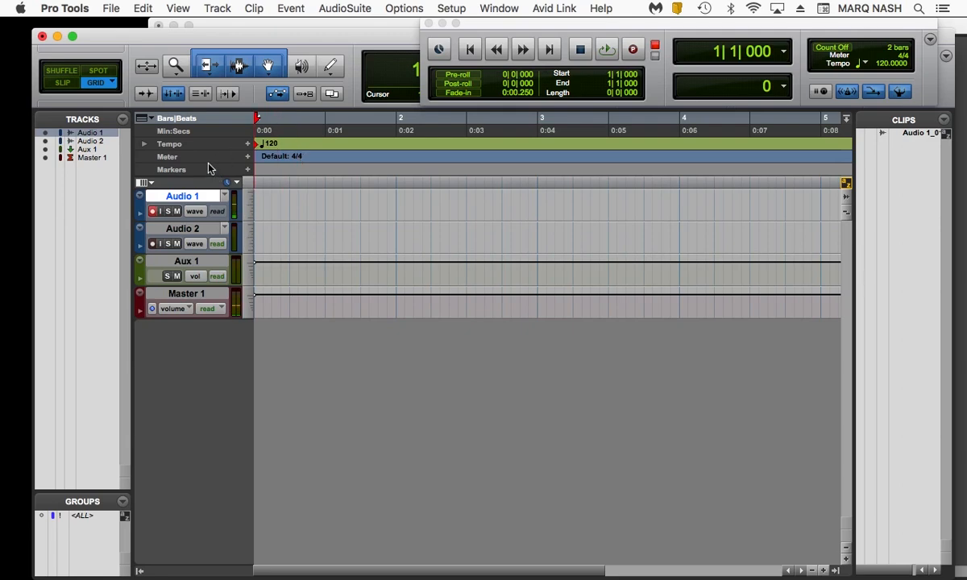
# Step: Start an audio import and search the computer for files matching "620"
pyautogui.click(110, 9)
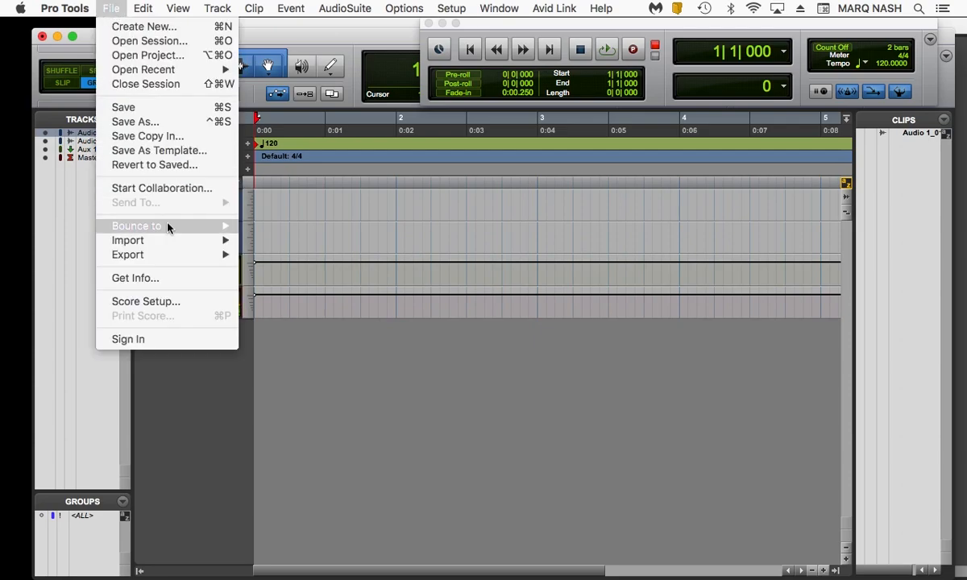
pyautogui.moveTo(171, 241)
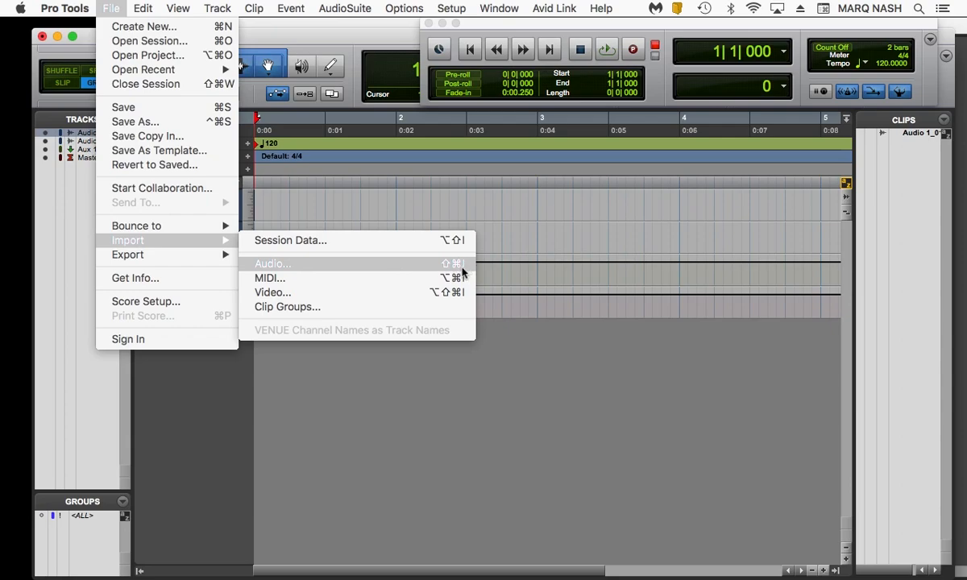
pyautogui.click(314, 272)
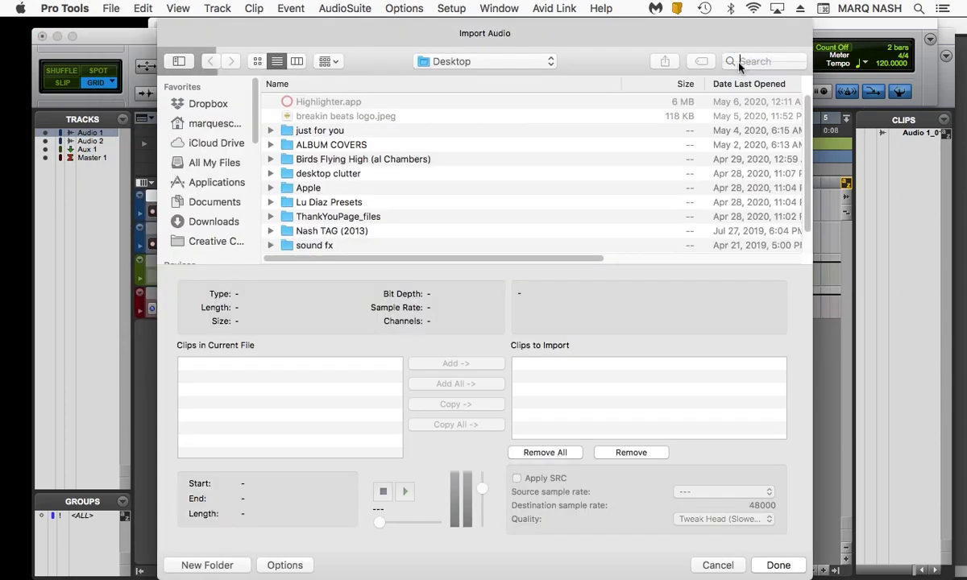
pyautogui.click(740, 63)
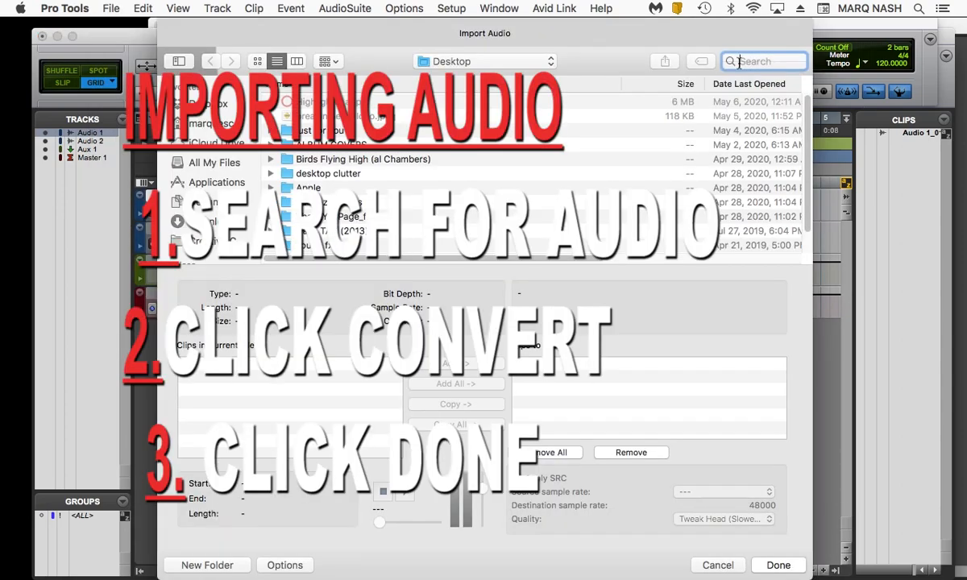
pyautogui.write('620')
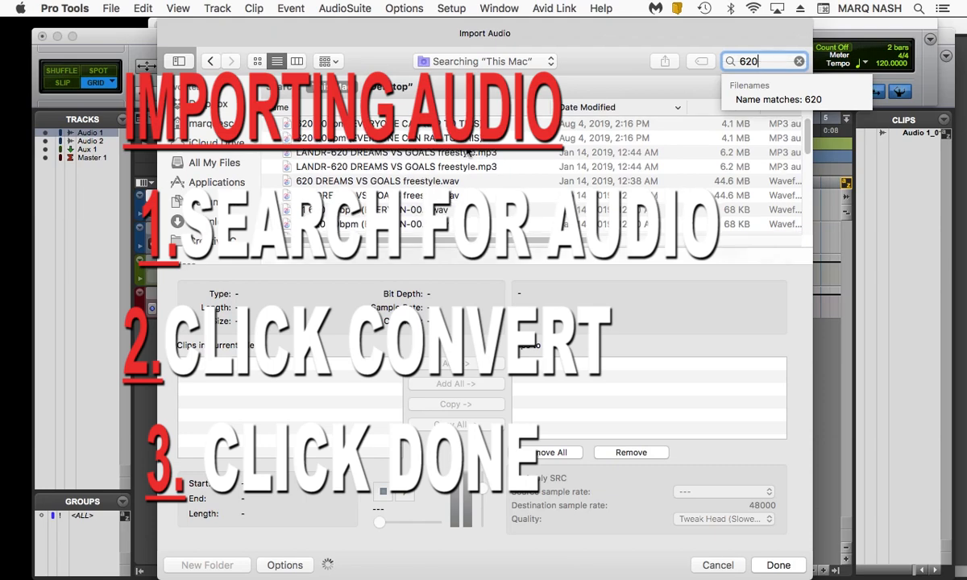
# Step: Convert the first "620 80bpm (EVERYONE CAN RAP TO THIS)" MP3 for import and finish the clip selection
pyautogui.click(322, 123)
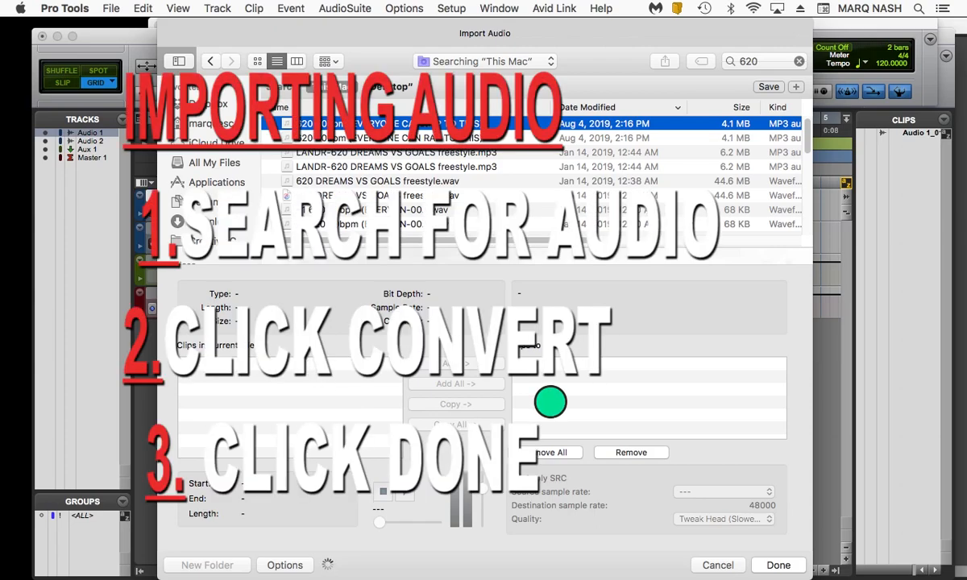
pyautogui.click(427, 403)
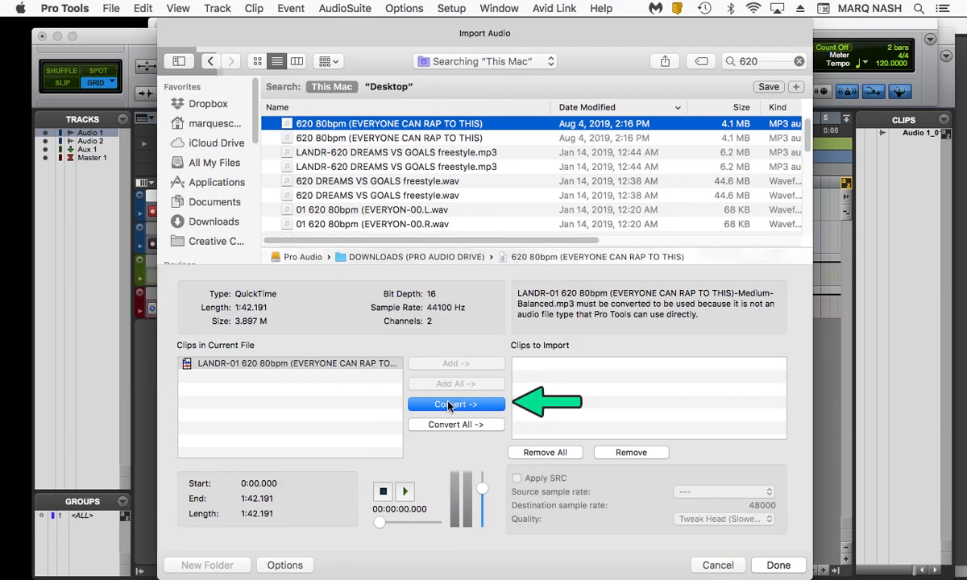
pyautogui.click(775, 565)
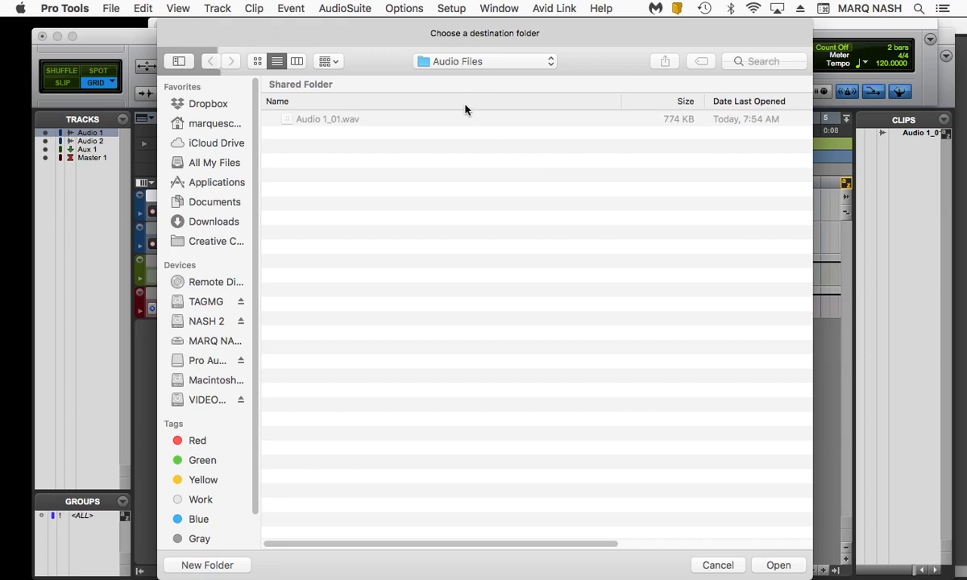
# Step: Choose the Audio Files folder inside the "day 1 freestyle" session folder as the destination for the converted audio
pyautogui.click(474, 62)
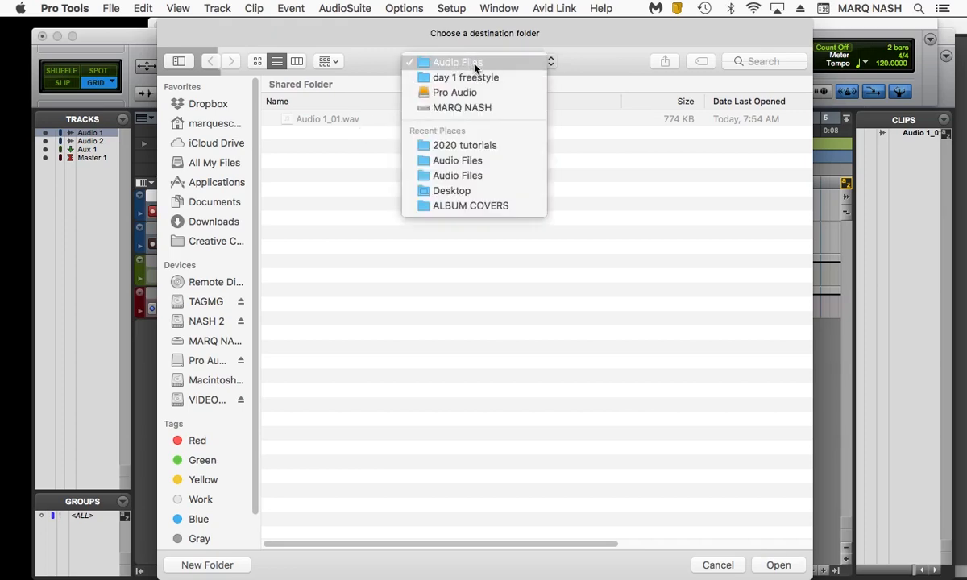
pyautogui.click(475, 74)
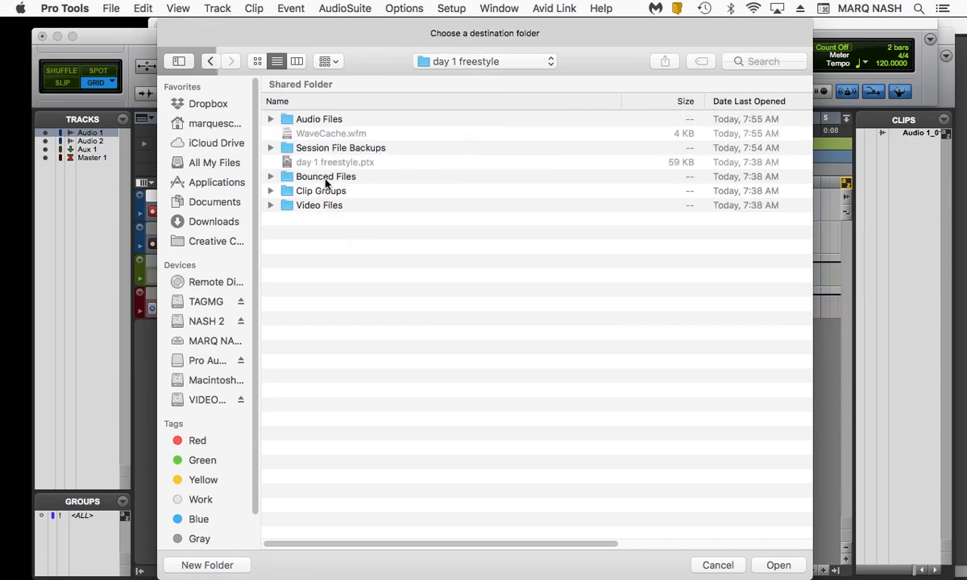
pyautogui.click(270, 119)
pyautogui.click(271, 119)
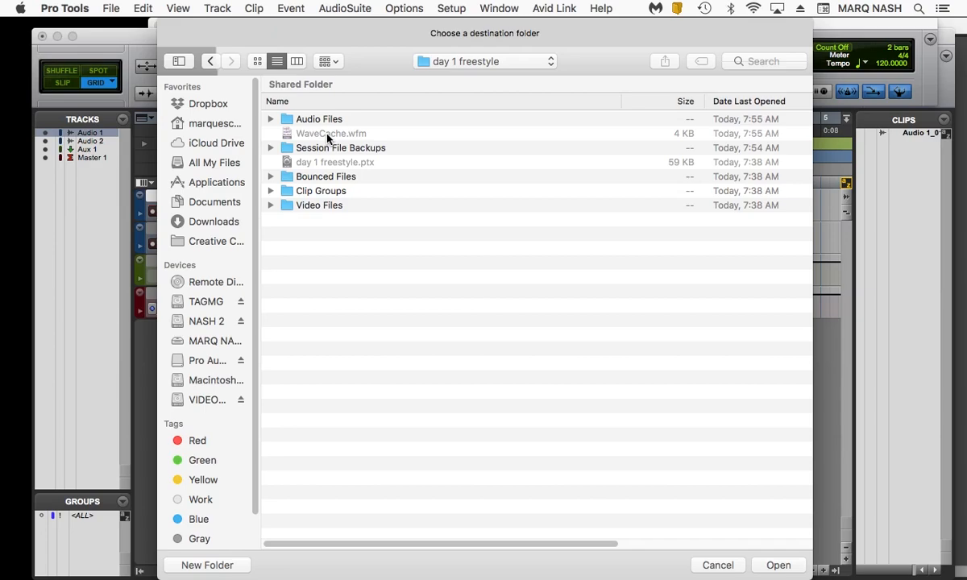
pyautogui.click(271, 176)
pyautogui.click(400, 120)
pyautogui.doubleClick(401, 120)
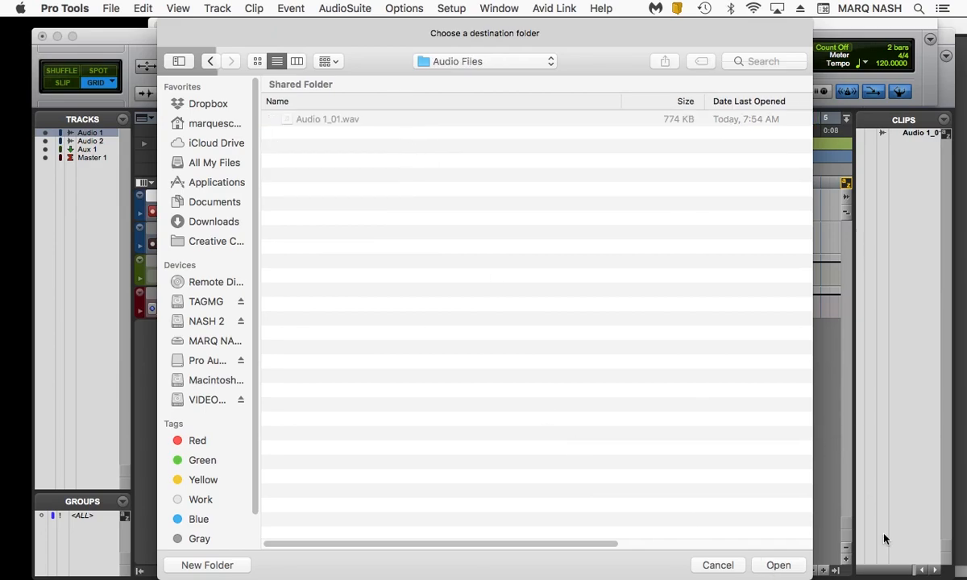
pyautogui.click(774, 566)
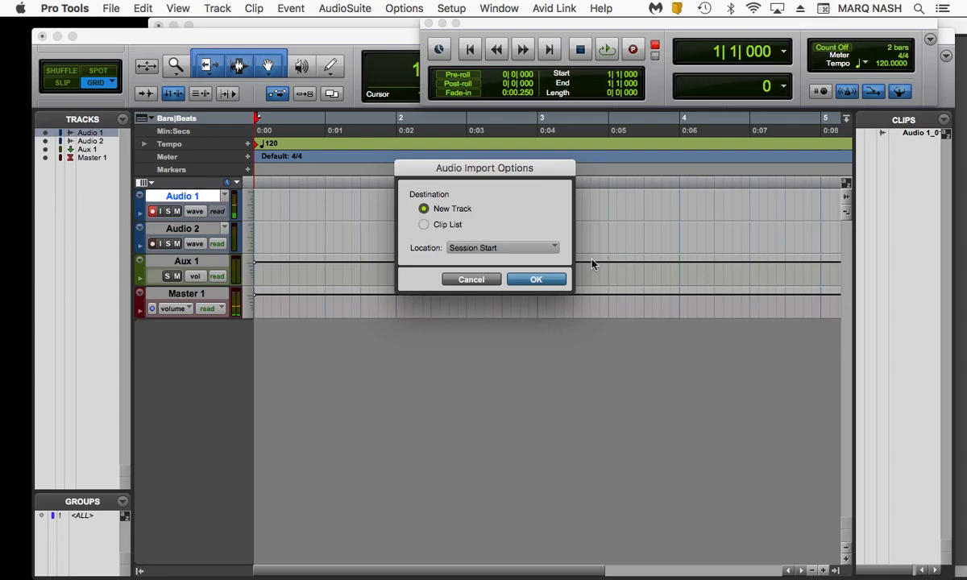
# Step: Import the converted audio to a new track located at Session Start
pyautogui.click(433, 223)
pyautogui.click(429, 209)
pyautogui.click(534, 280)
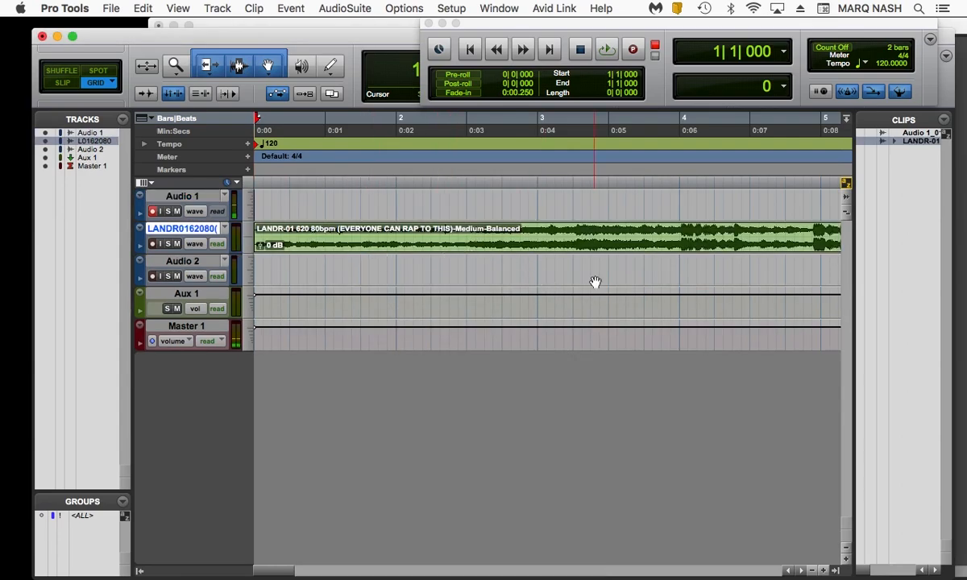
# Step: Switch the session to manual tempo and set the tempo to 80 BPM
pyautogui.press('r')
pyautogui.press('r')
pyautogui.press('r')
pyautogui.press('r')
pyautogui.press('r')
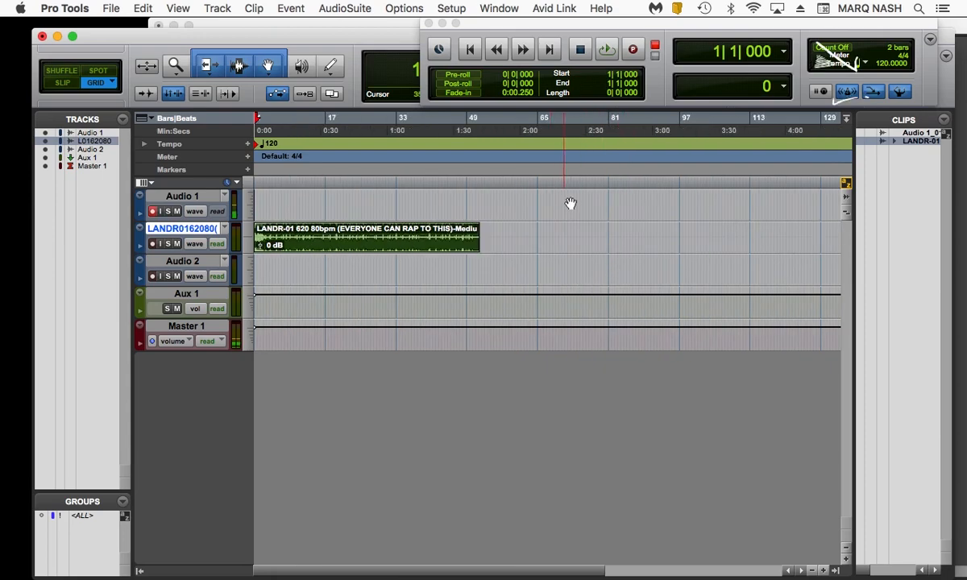
pyautogui.click(906, 93)
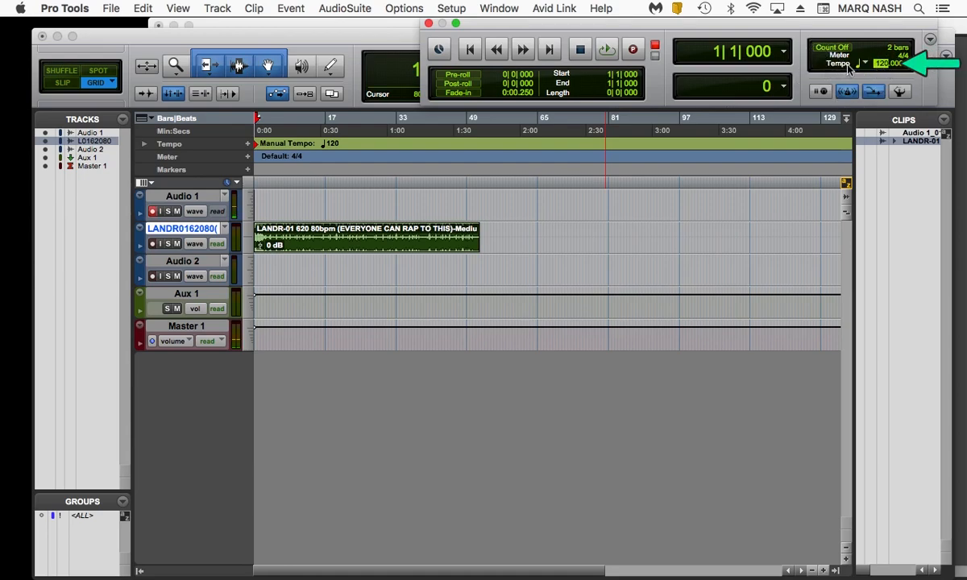
pyautogui.write('80')
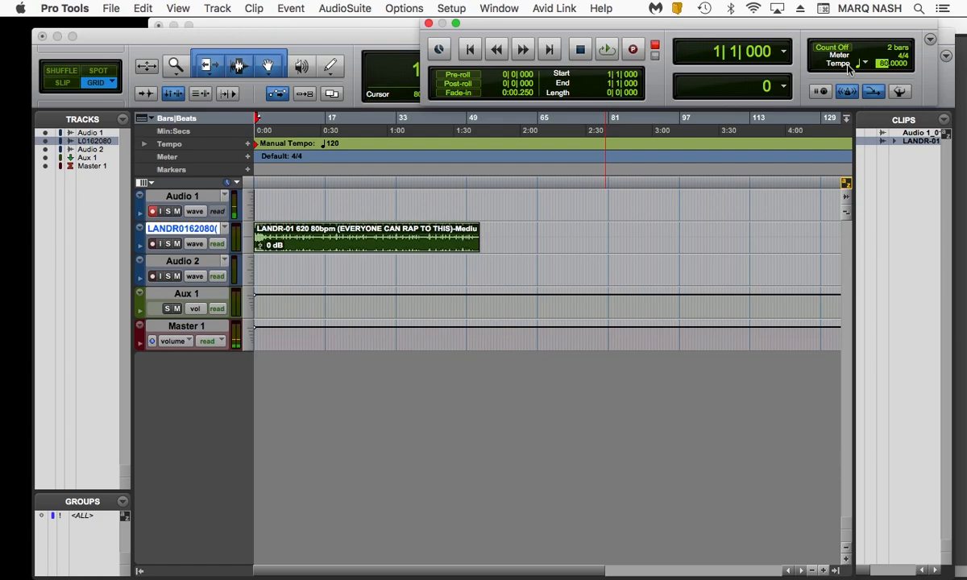
pyautogui.press('Return')
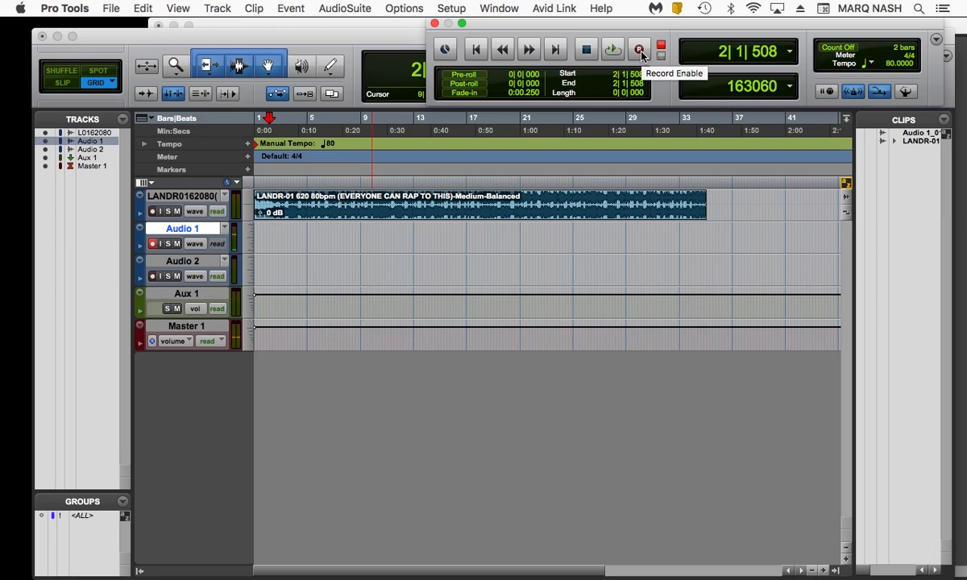
# Step: Record a vocal take on Audio 1 over the beat from the session start, using QuickPunch record mode
pyautogui.rightClick(641, 51)
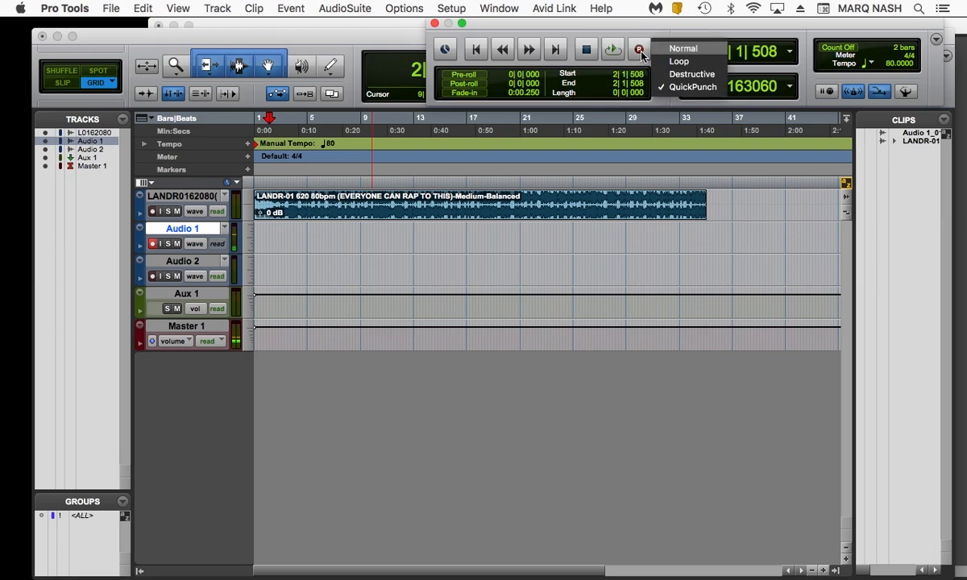
pyautogui.click(683, 48)
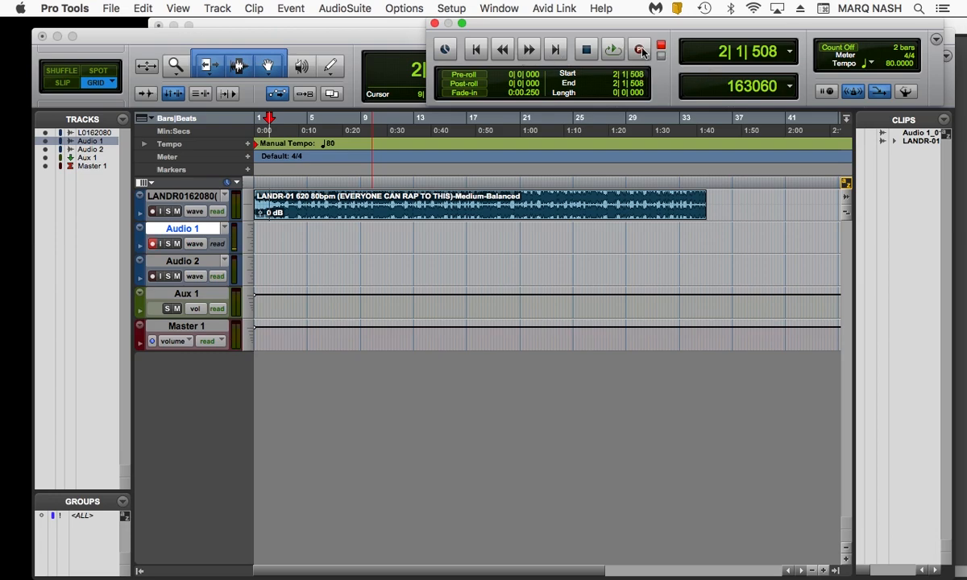
pyautogui.click(476, 53)
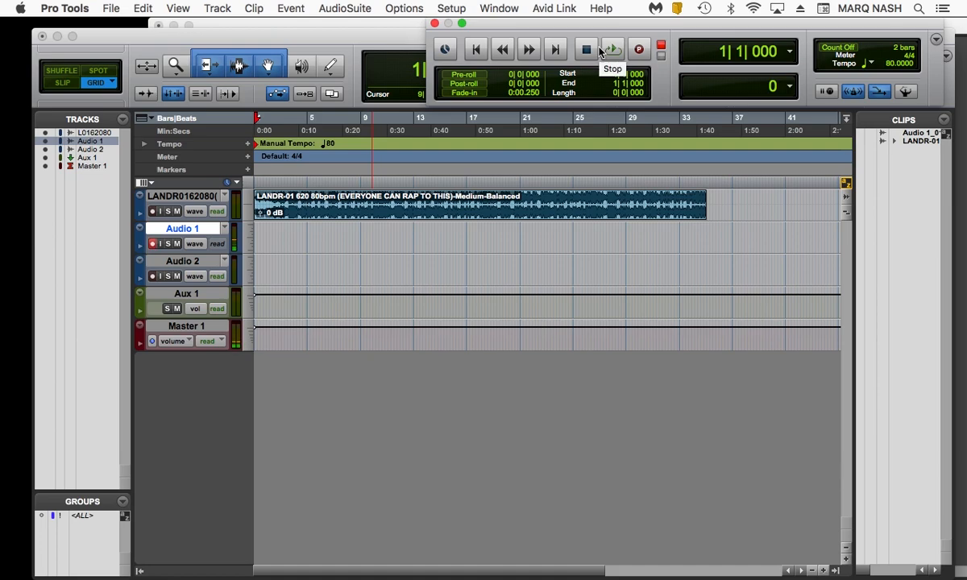
pyautogui.click(638, 50)
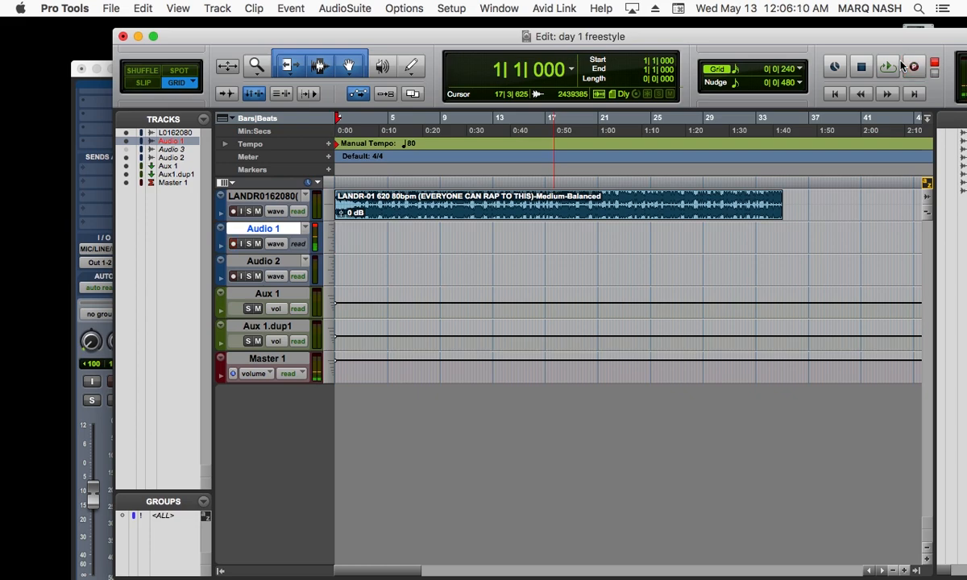
pyautogui.press('space')
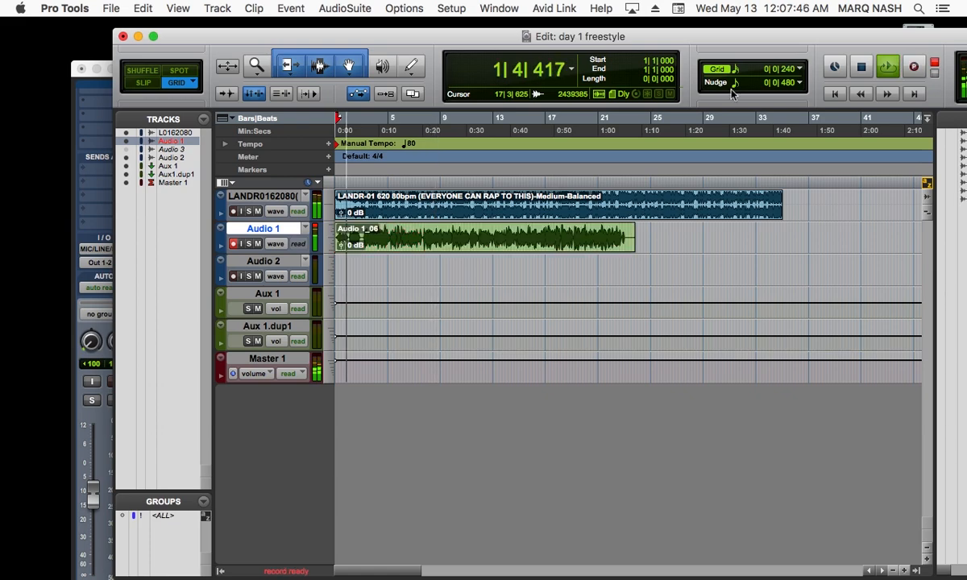
# Step: Disarm recording on Audio 1 and play the vocal take back with the beat from the session start
pyautogui.press('space')
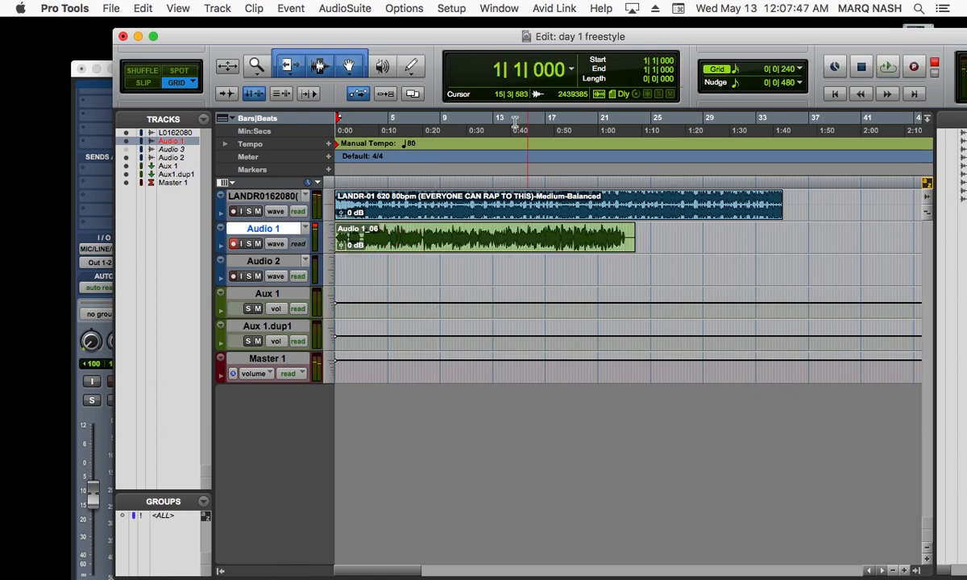
pyautogui.click(234, 245)
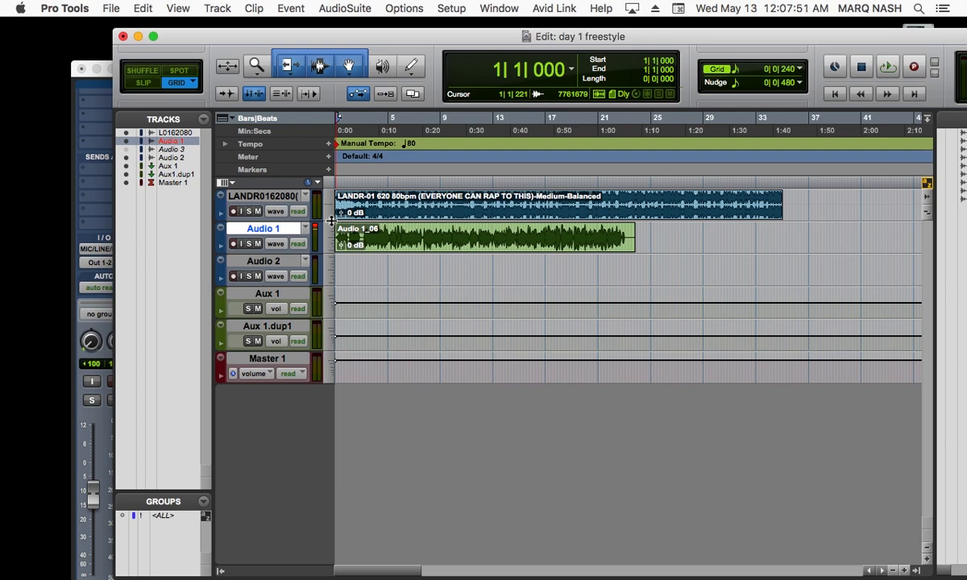
pyautogui.press('space')
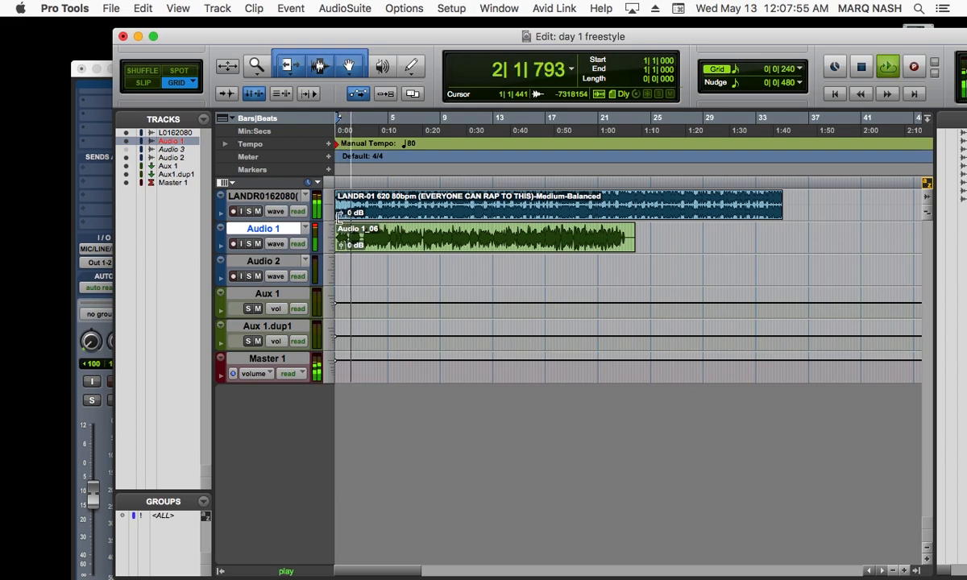
# Step: Clear the clip indicator on the Audio 1 meter in the mixer and return to the edit window
pyautogui.press('super+equal')
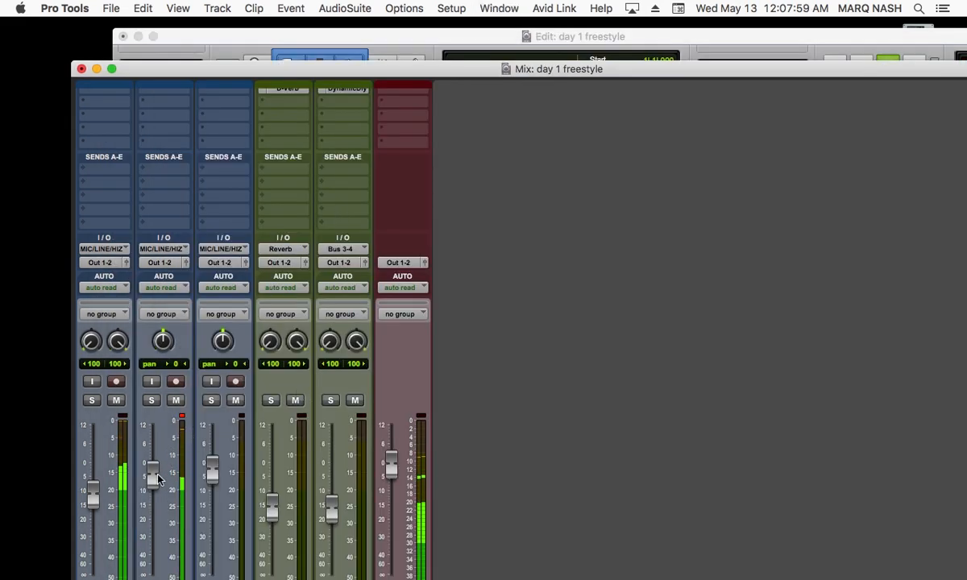
pyautogui.click(182, 418)
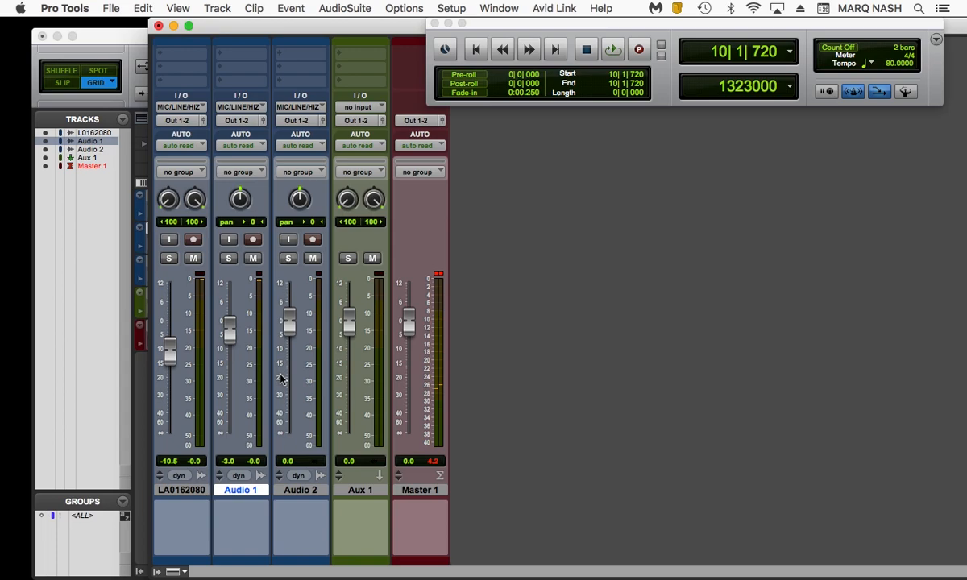
pyautogui.press('super+equal')
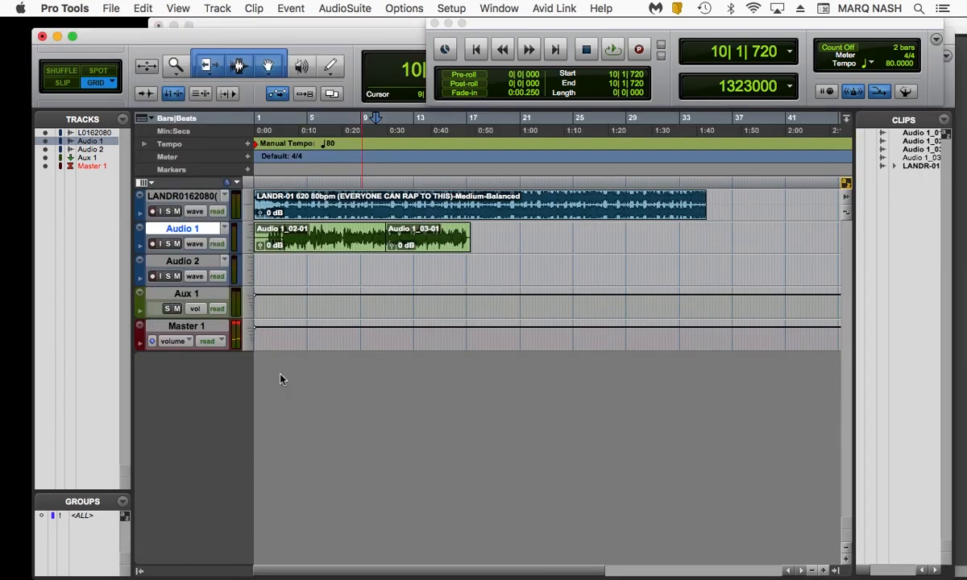